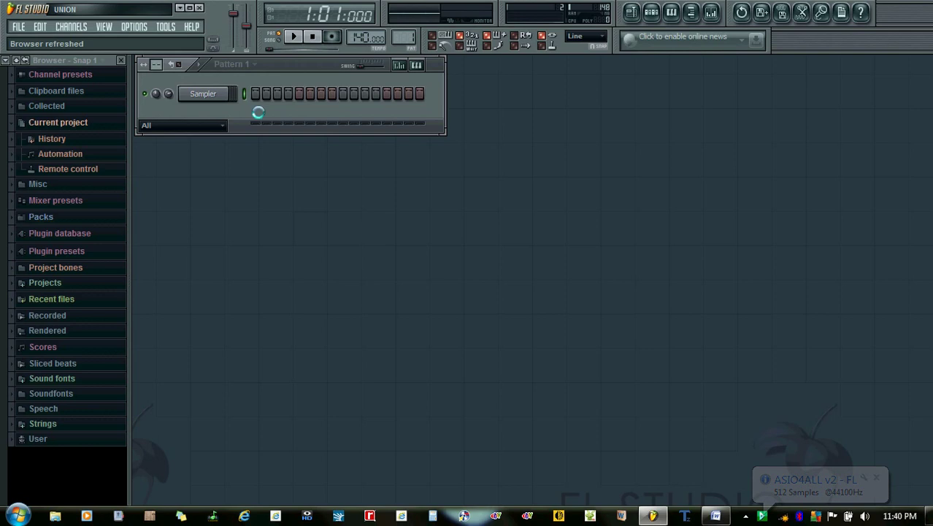
Step: Add an Orchestral channel and move its plugin window clear of the channel rack
click(70, 26)
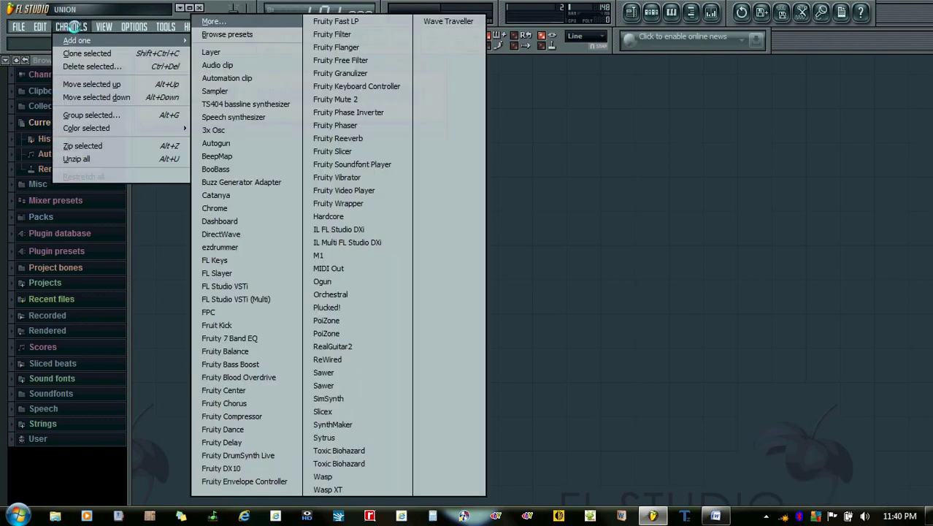
click(339, 294)
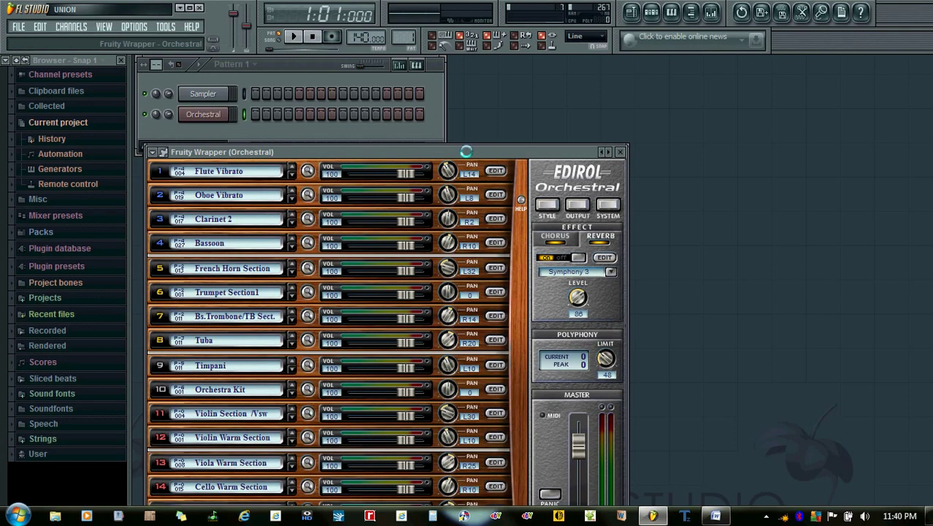
drag(466, 151, 774, 65)
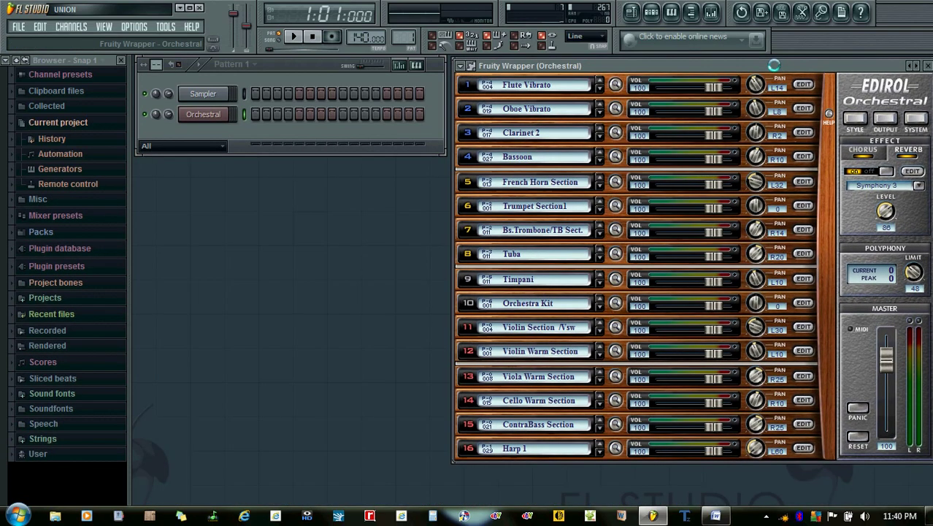
Step: Add a MIDI Out channel to the project
click(71, 26)
mouse_move(68, 38)
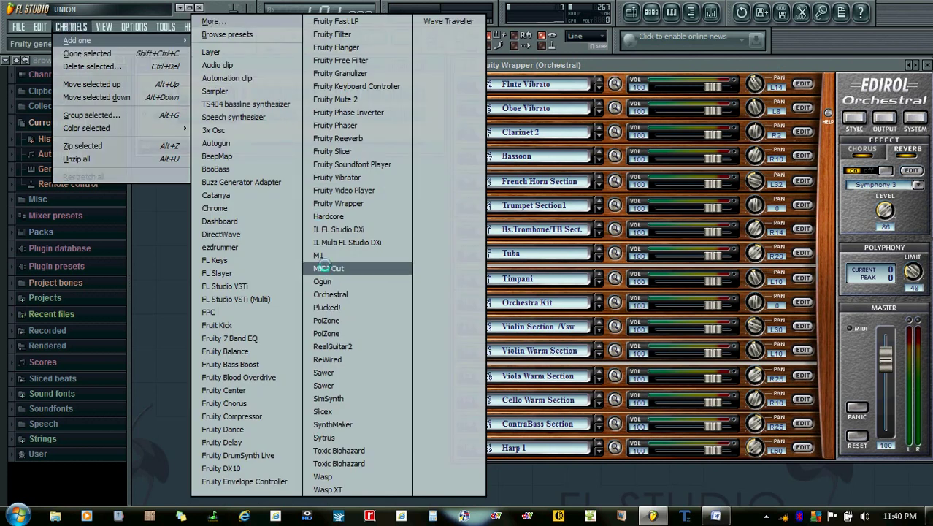
click(322, 268)
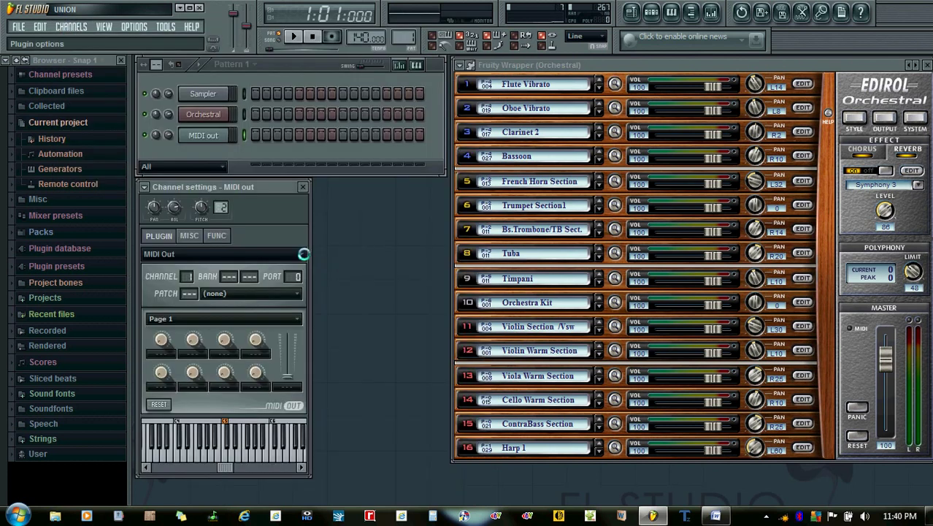
Step: Adjust the Orchestral wrapper's MIDI output port and set the MIDI Out channel's port to 1
click(470, 65)
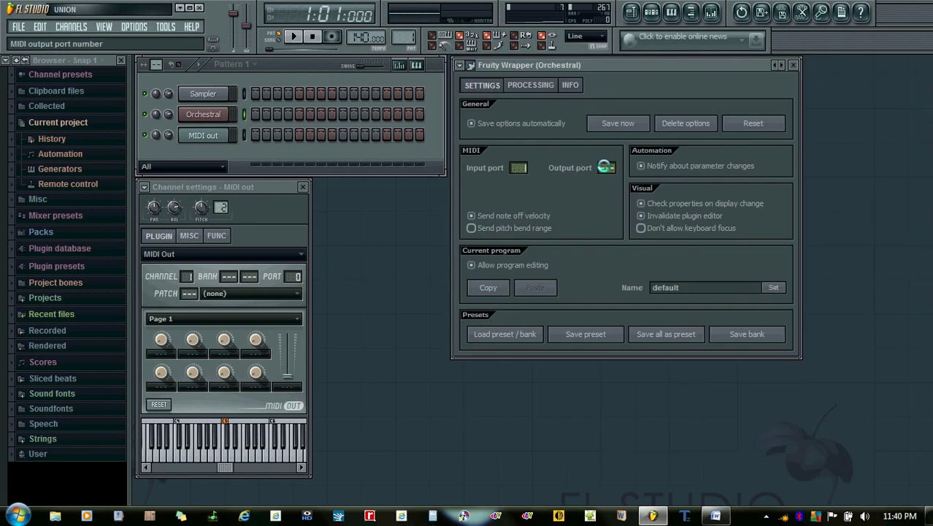
drag(606, 167, 606, 159)
click(471, 65)
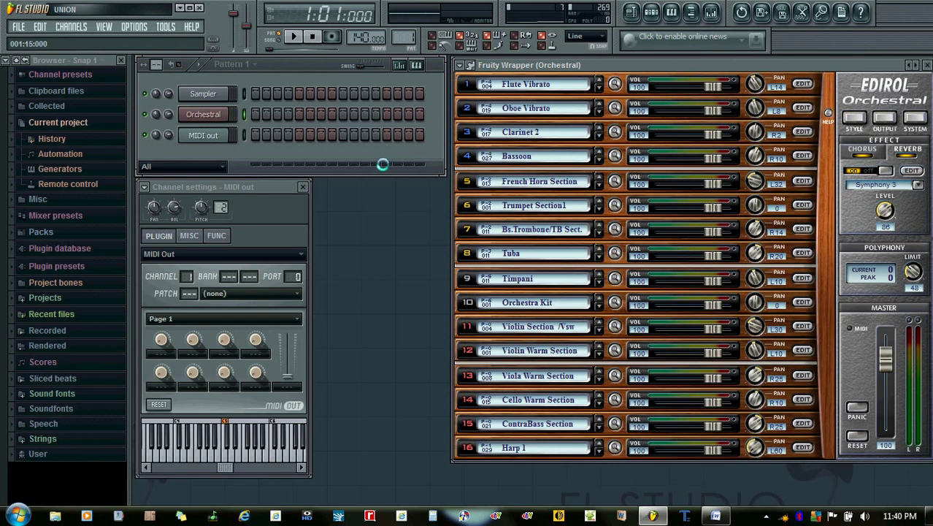
click(295, 276)
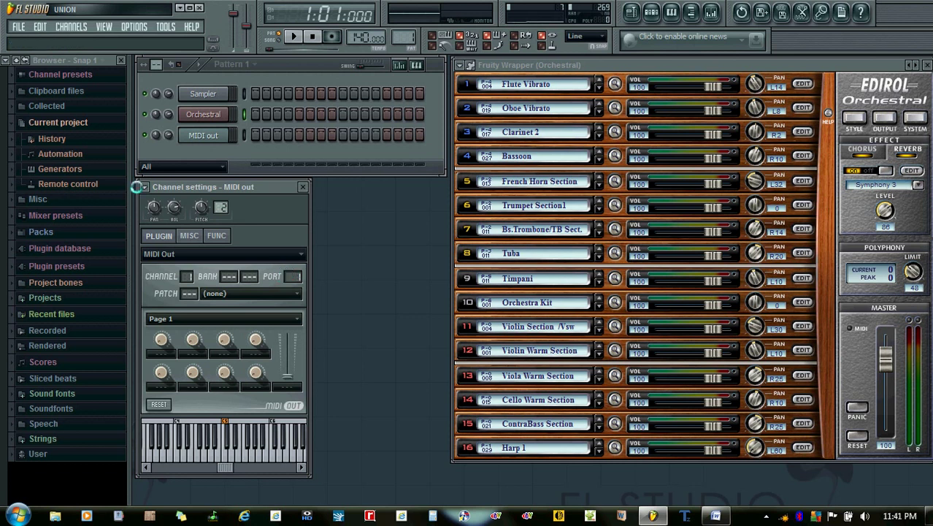
Step: Rescan the MIDI devices in the MIDI settings and close the settings
click(133, 26)
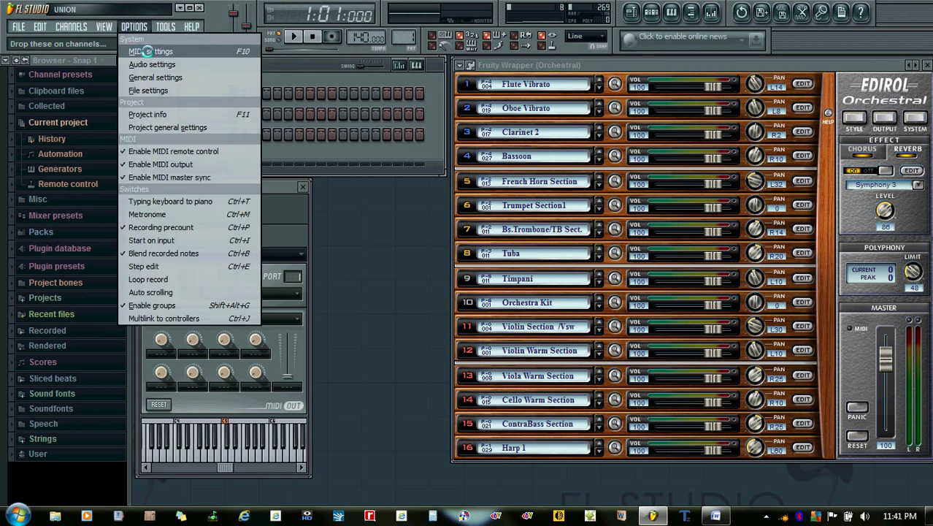
click(147, 51)
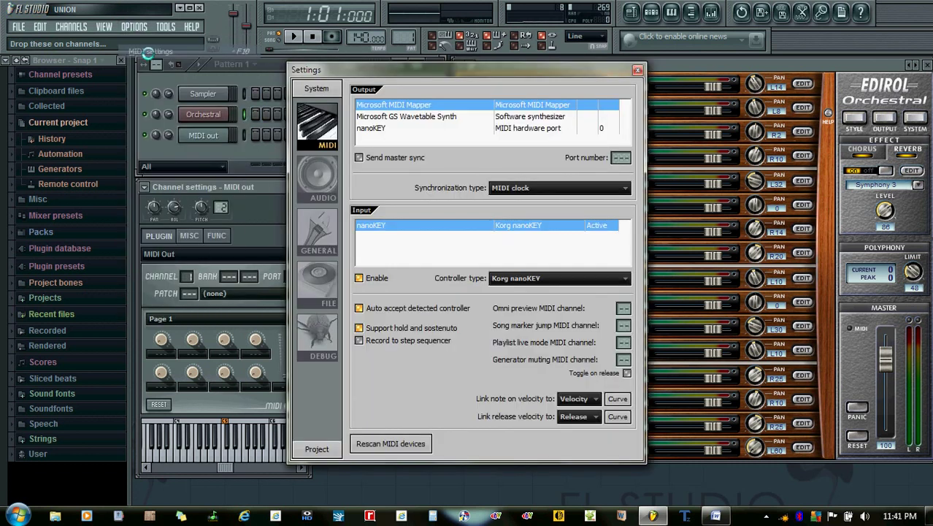
click(390, 444)
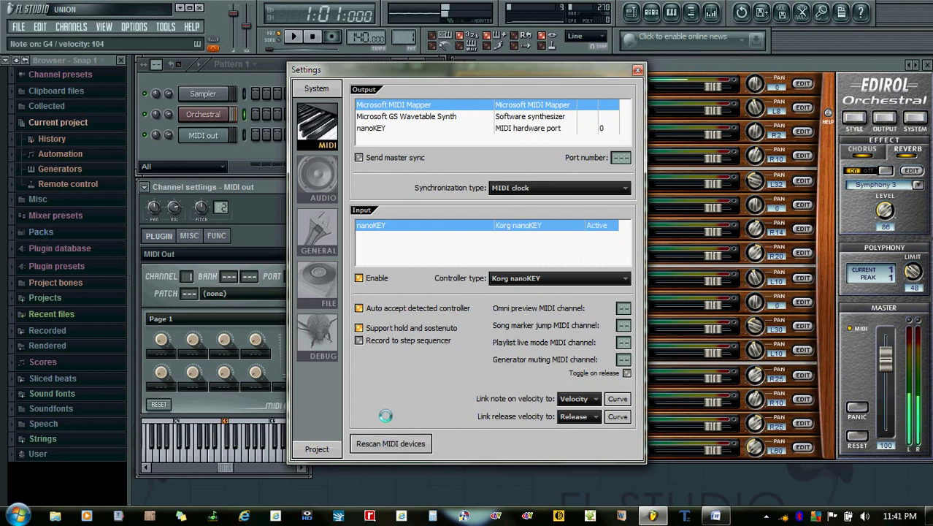
click(638, 69)
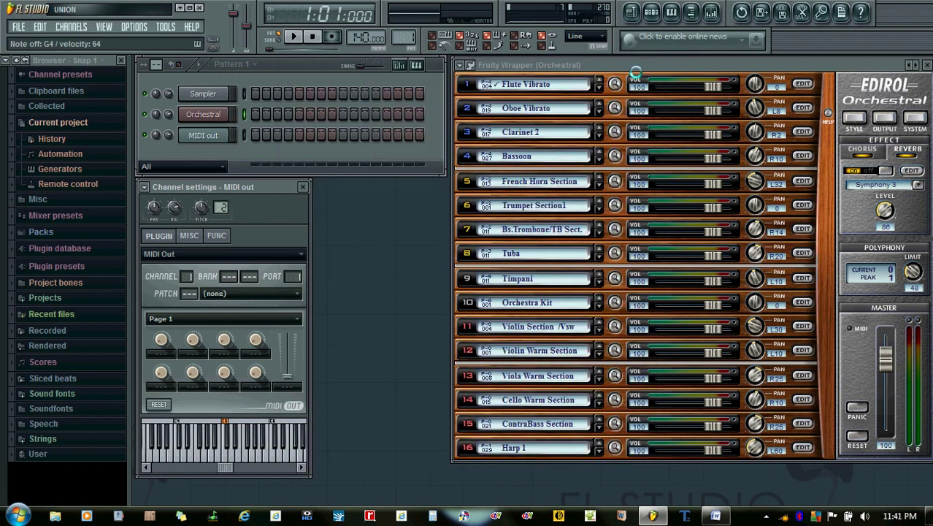
Step: Raise the Orchestral master and part 1 volumes to 127, and assign part 1's Tone Inc. control change on MIDI channel 1
drag(885, 356, 886, 334)
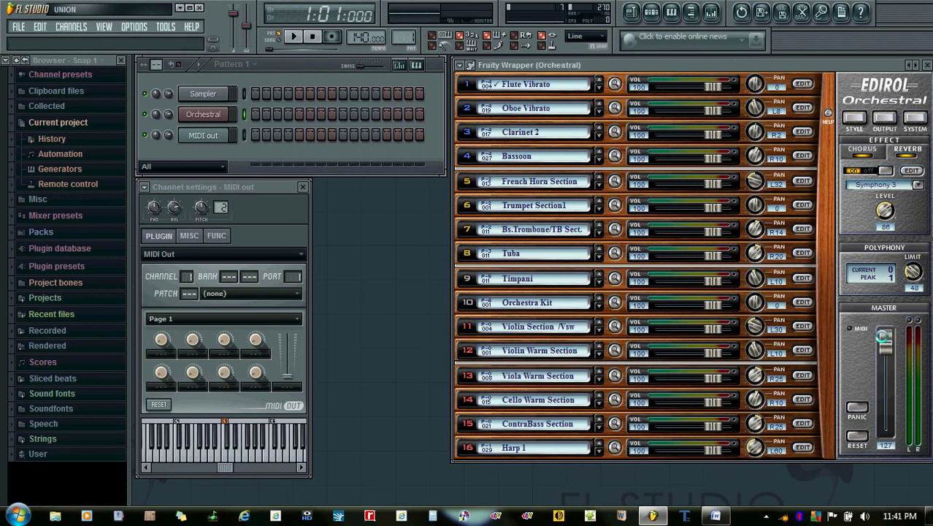
drag(710, 85, 736, 86)
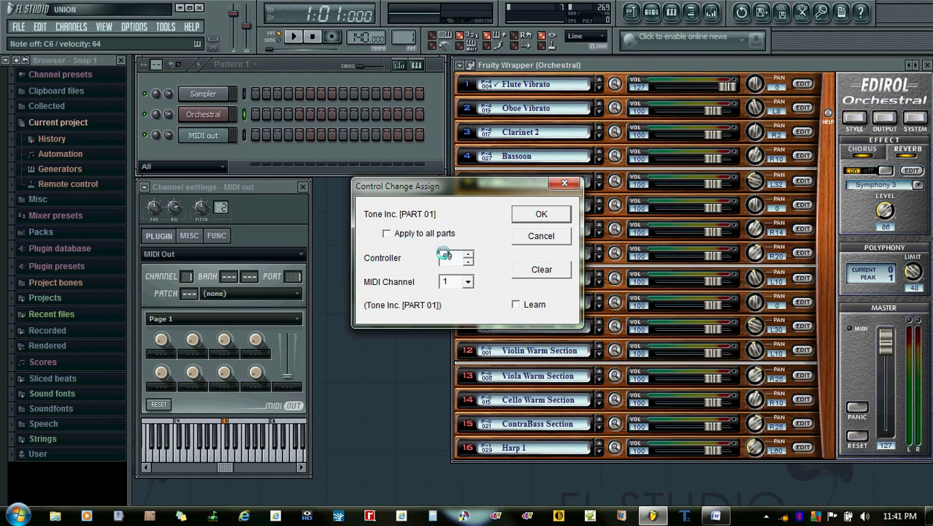
click(539, 212)
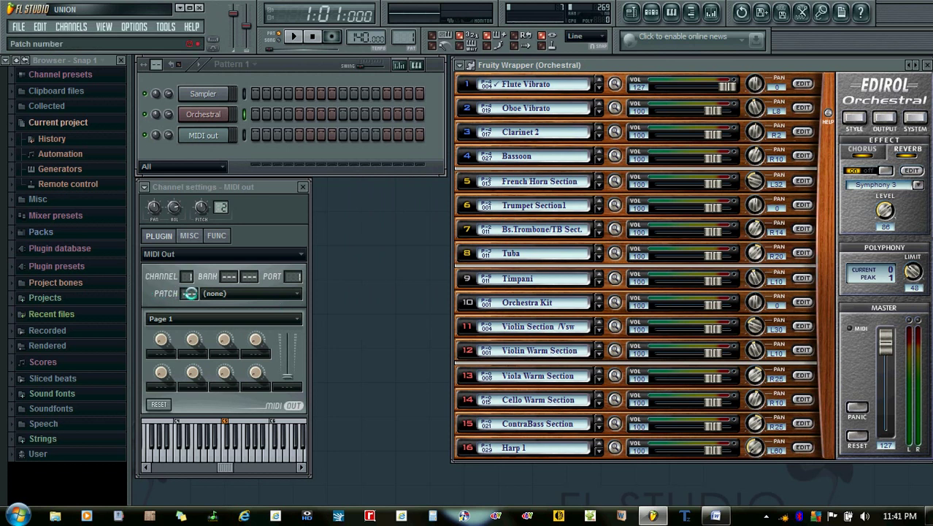
Step: Link the MIDI Out patch number to MIDI controller 60 on channel 1
right_click(188, 292)
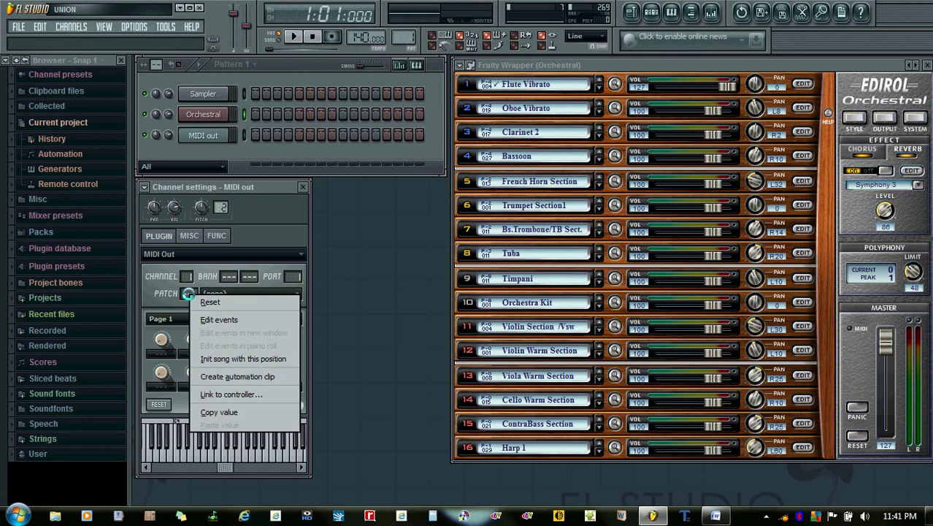
click(207, 394)
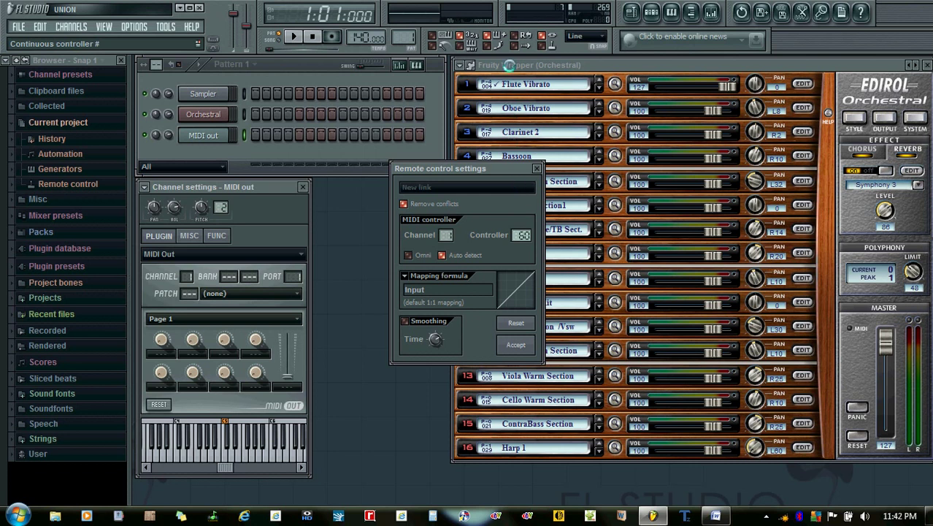
click(515, 345)
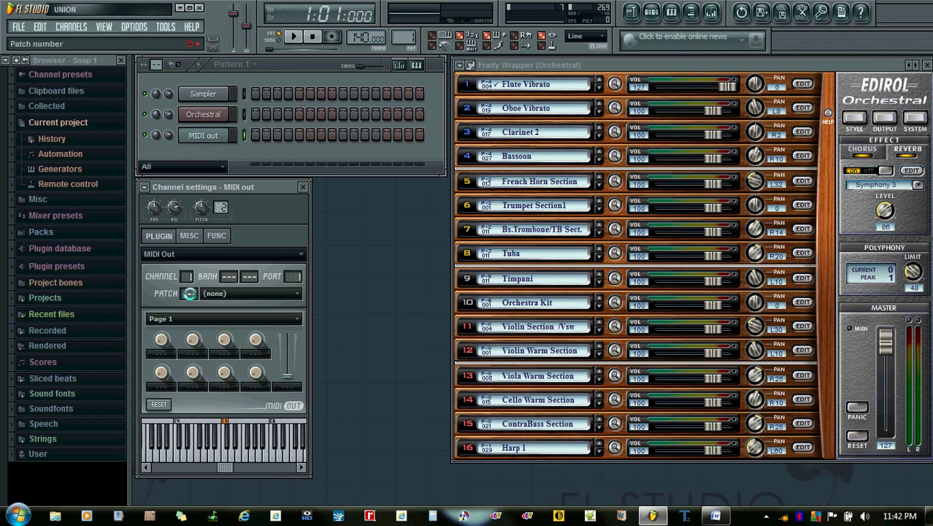
Step: Test the patch link by stepping up to Electric Grand Piano, and return the patch to 1, Acoustic Grand Piano
scroll(189, 293, up, 2)
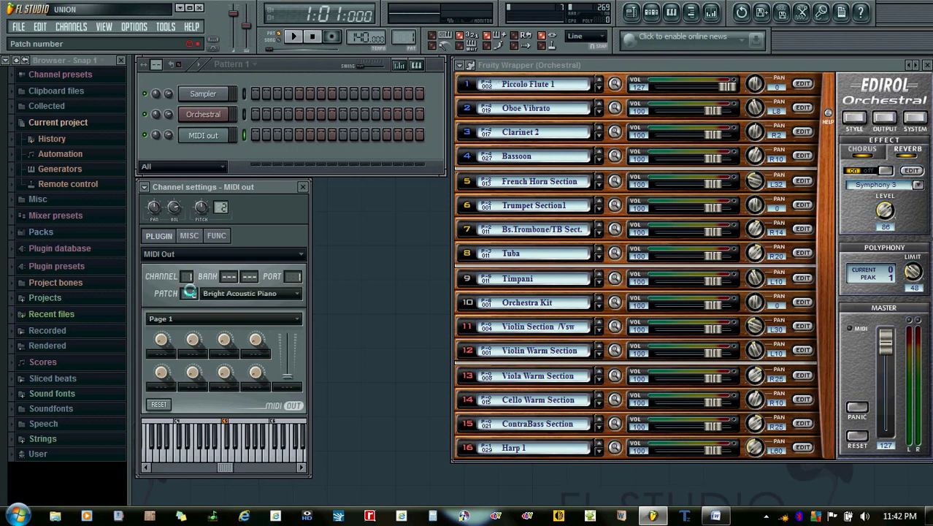
scroll(189, 292, up, 1)
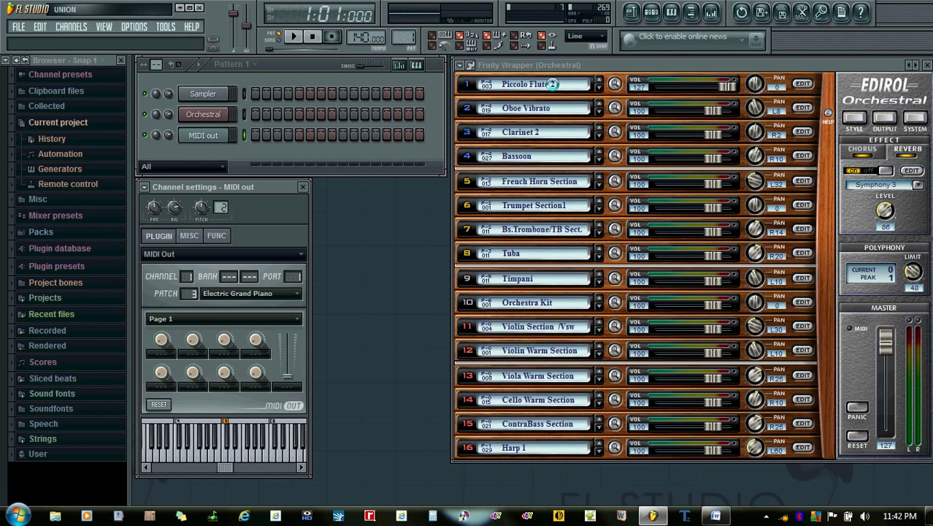
mouse_move(188, 294)
mouse_down()
mouse_move(193, 273)
mouse_move(201, 296)
mouse_up()
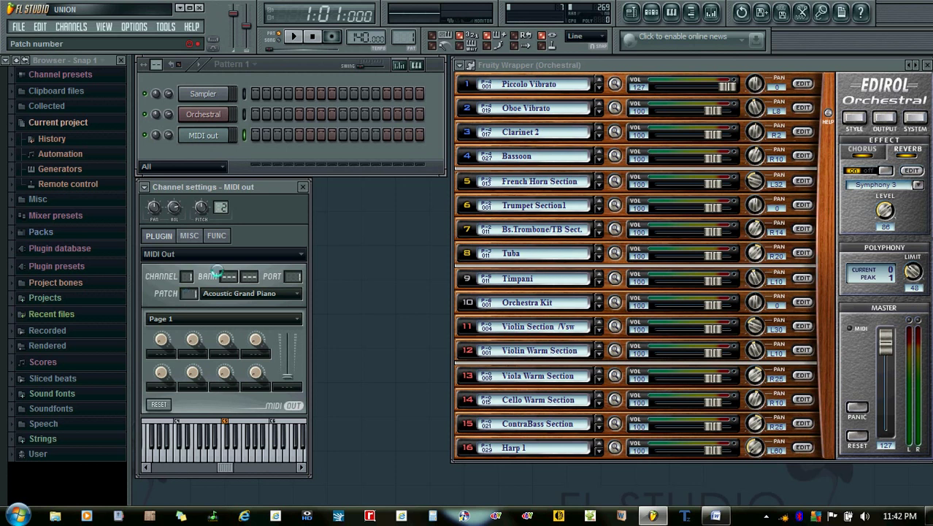
Step: Record a melody of about ten bars into the MIDI Out channel's piano roll, and close the piano roll
right_click(231, 134)
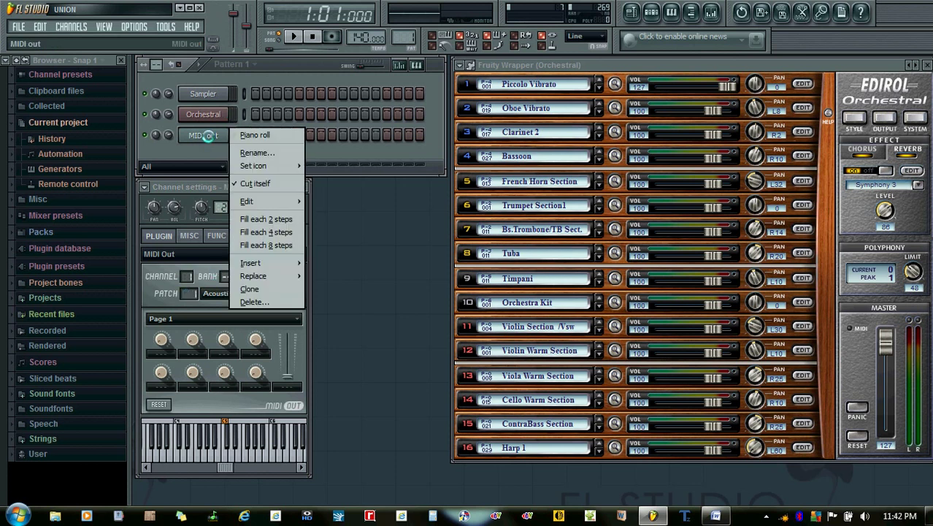
click(241, 135)
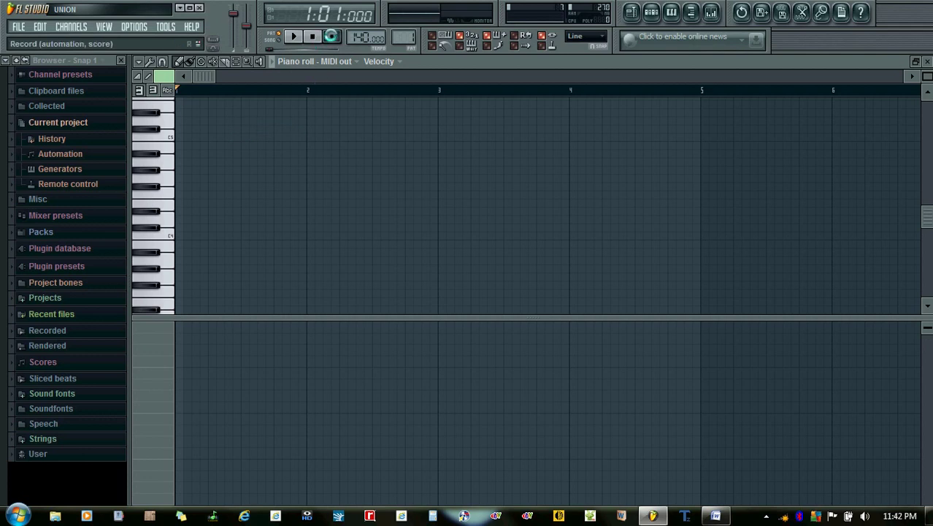
click(331, 37)
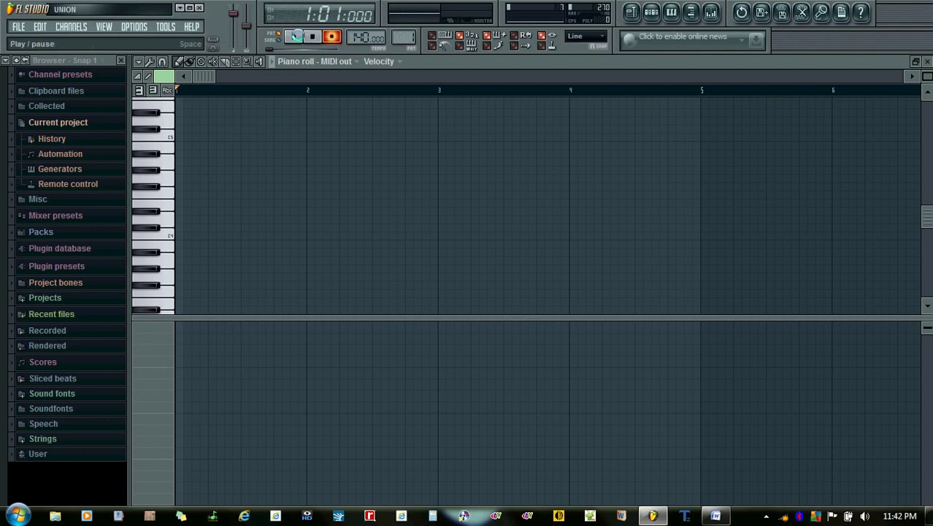
click(293, 36)
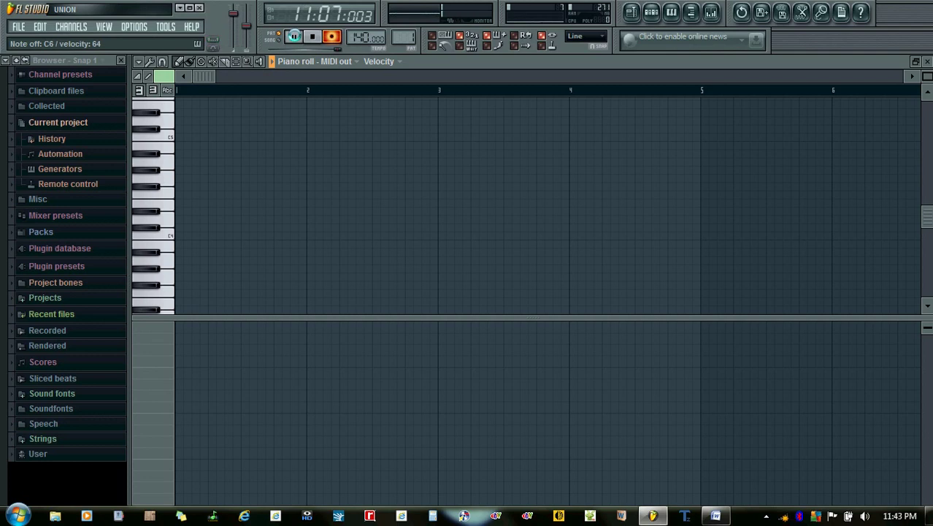
click(311, 36)
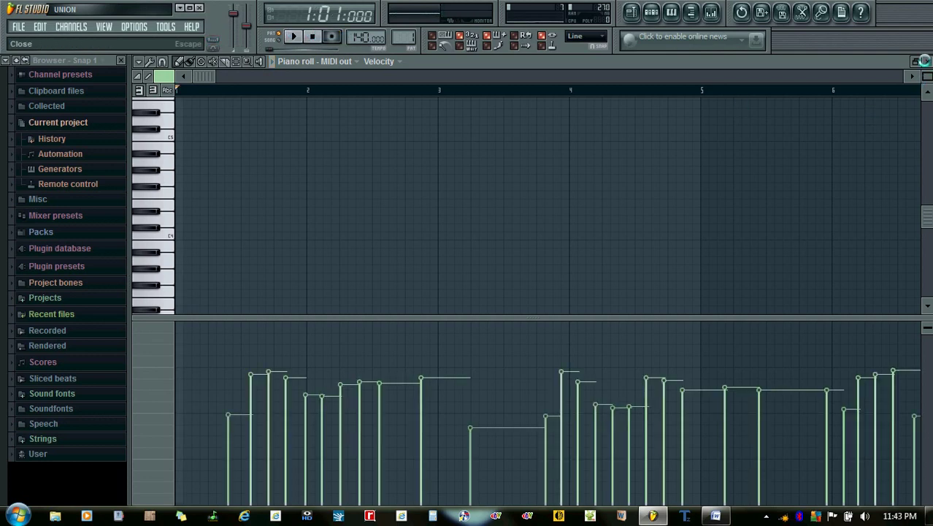
click(927, 61)
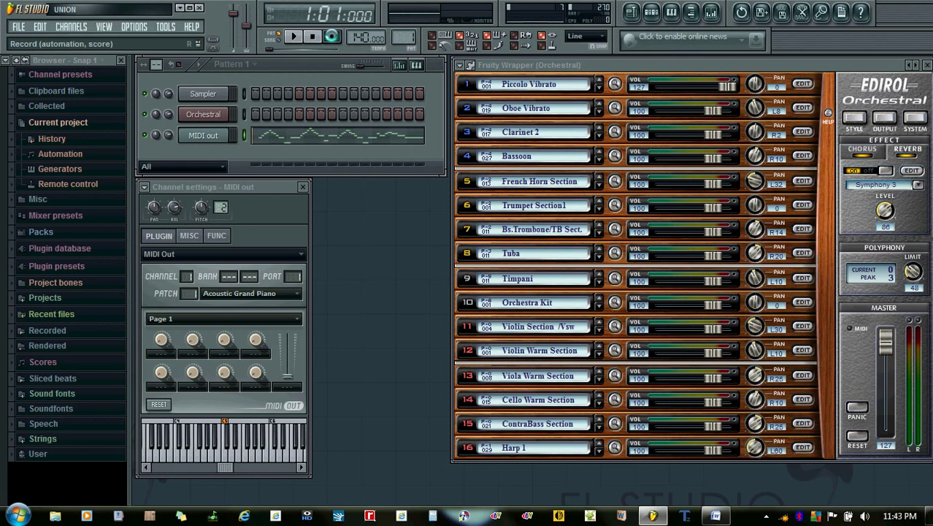
Step: Record patch changes on the MIDI Out channel during playback, passing Harpsichord and ending on patch 19, Rock Organ, and disarm recording
click(331, 36)
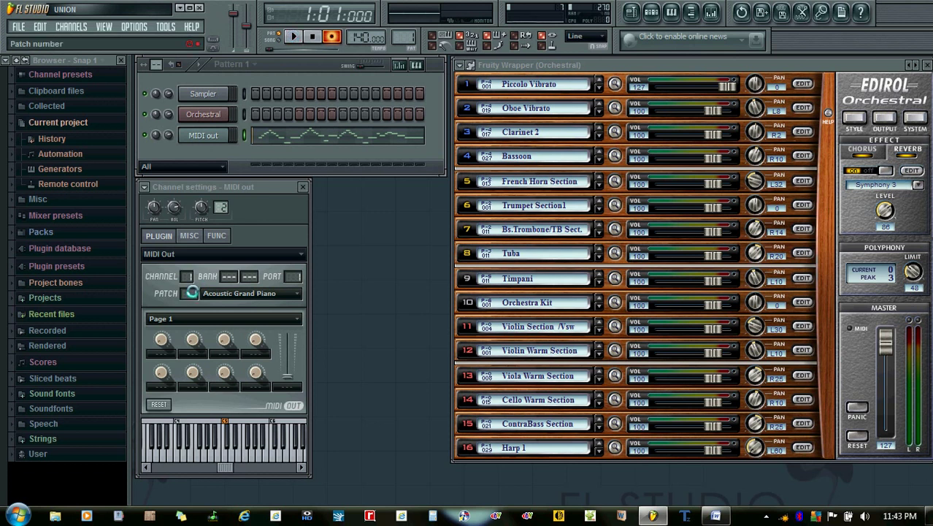
click(292, 37)
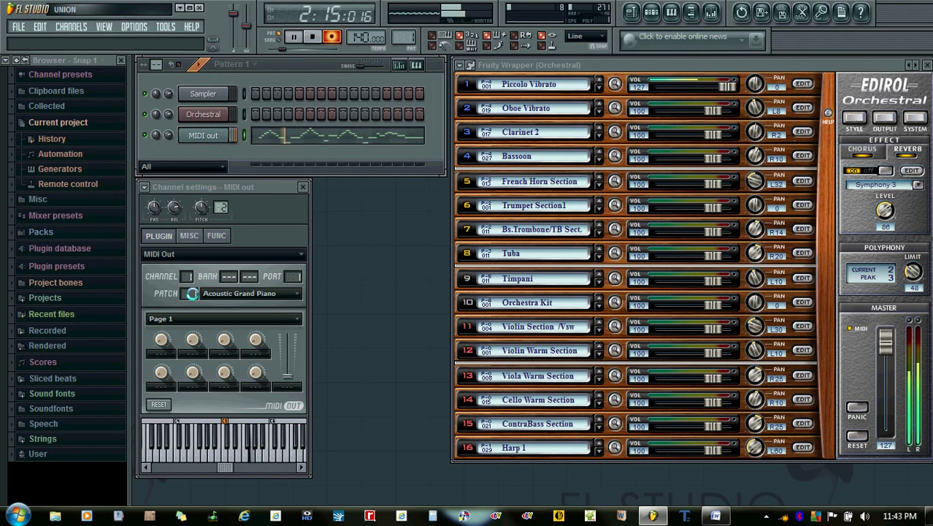
drag(192, 293, 188, 280)
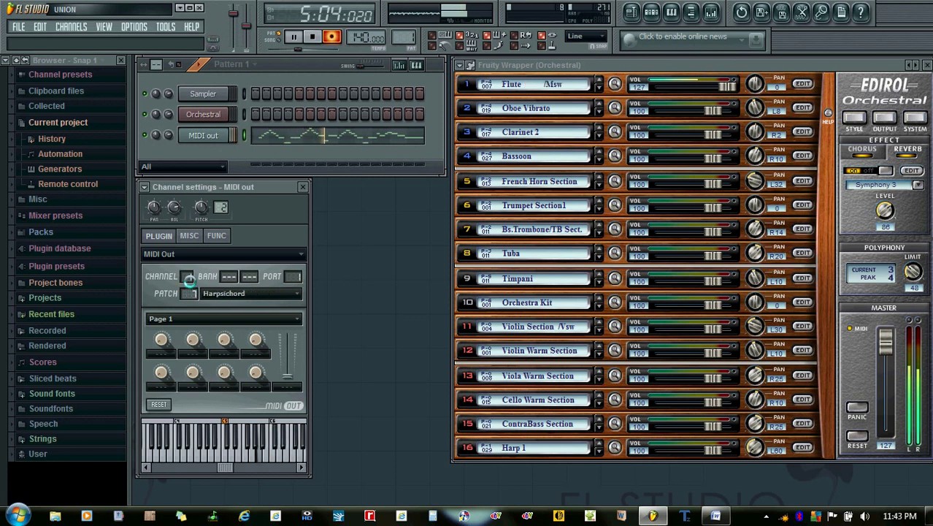
drag(189, 279, 189, 273)
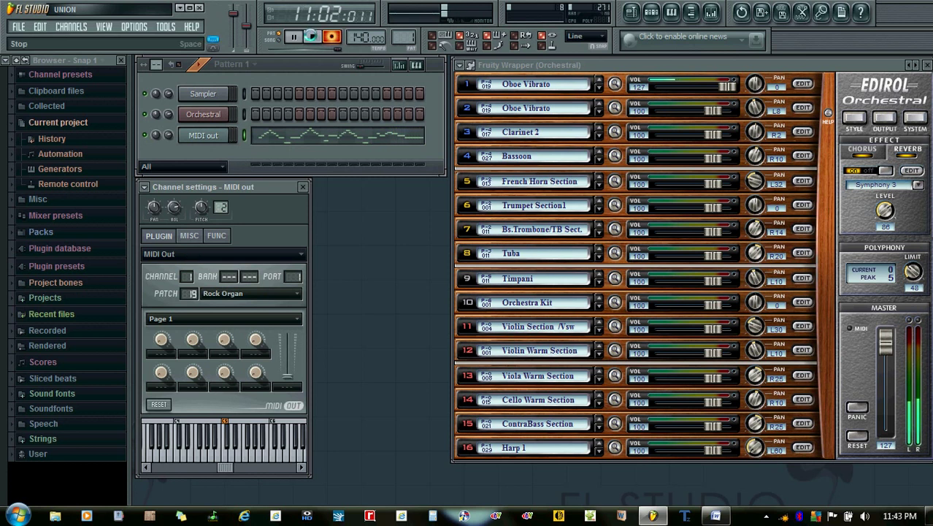
click(311, 34)
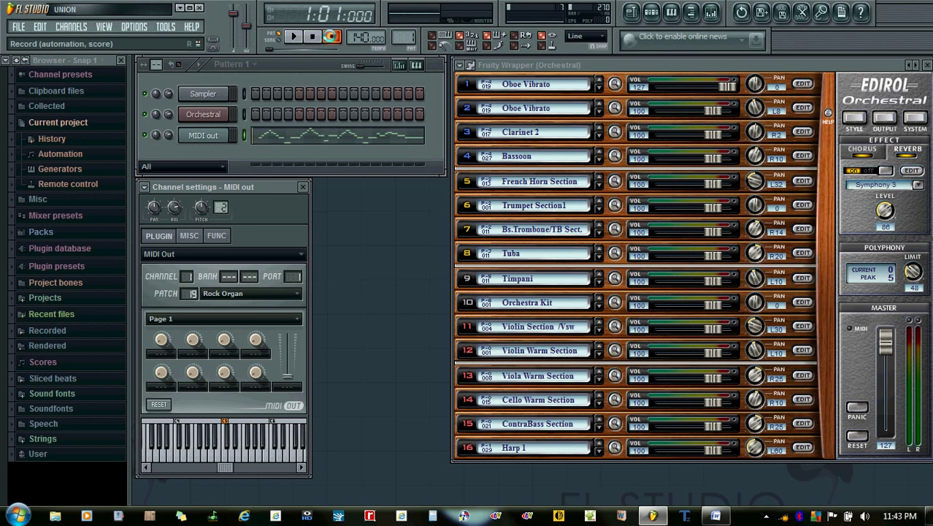
click(329, 36)
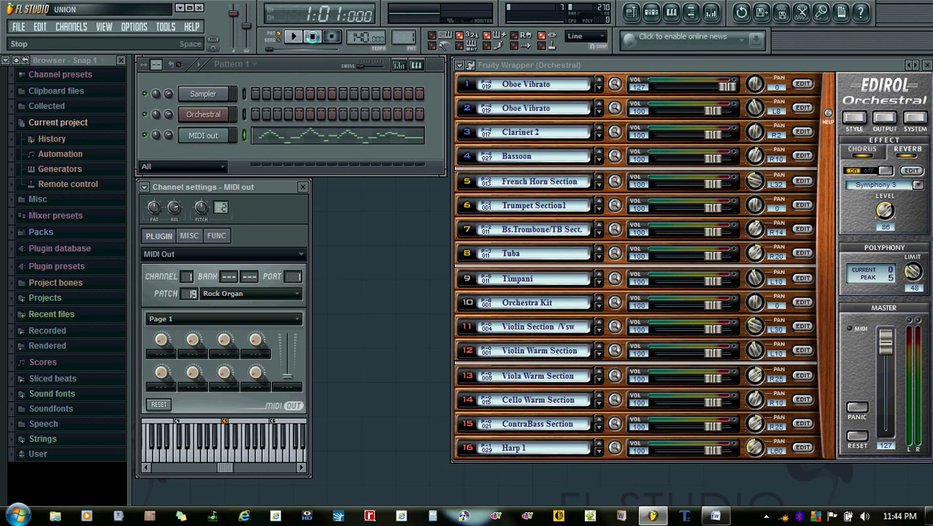
Step: Play the pattern to check the recorded melody and patch changes, and stop playback
click(291, 37)
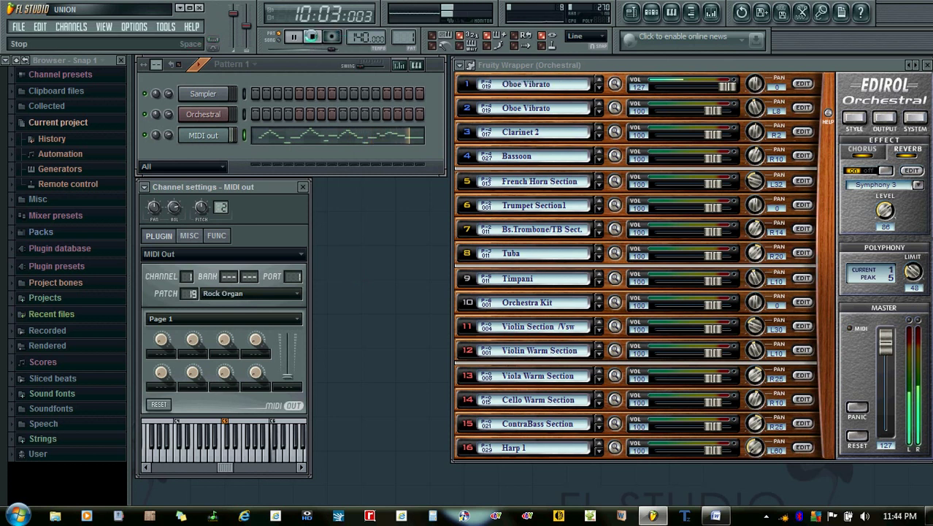
click(311, 36)
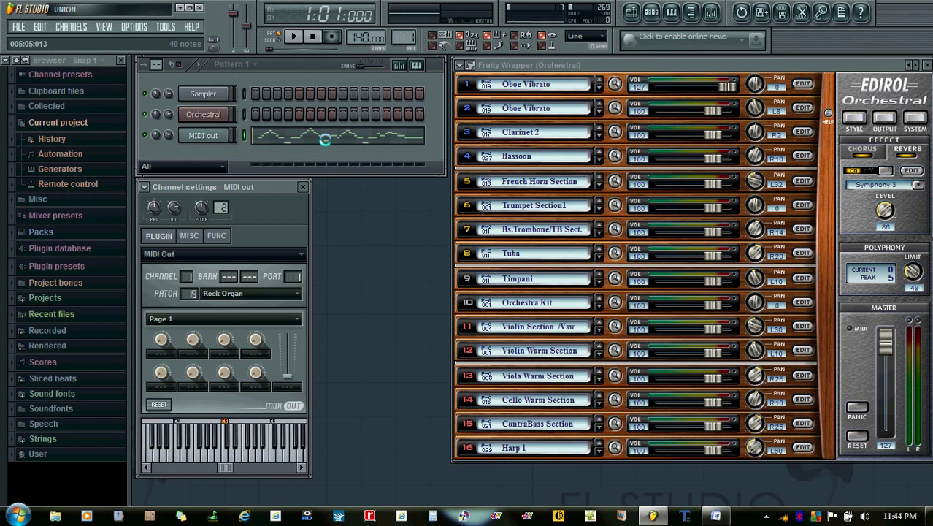
Step: Open the MIDI Out channel's piano roll and show its recorded patch number events in the event lane
click(327, 134)
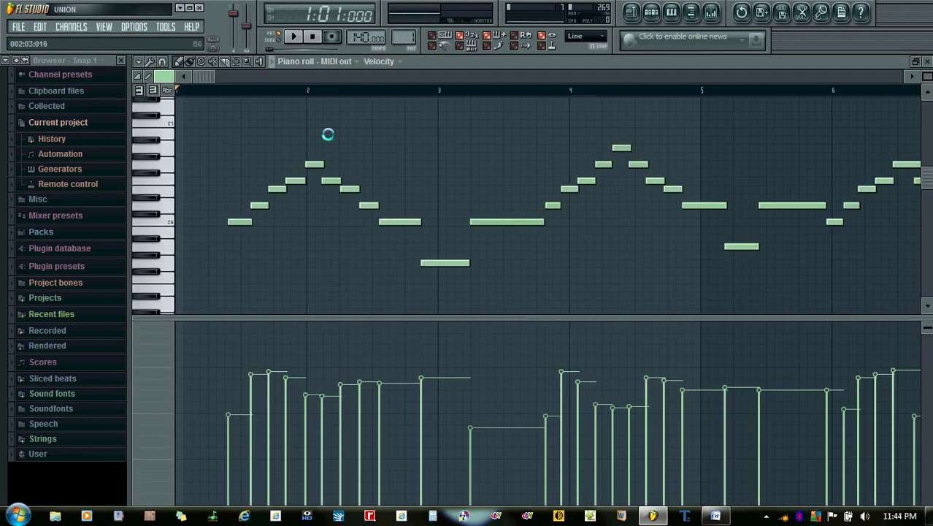
click(398, 61)
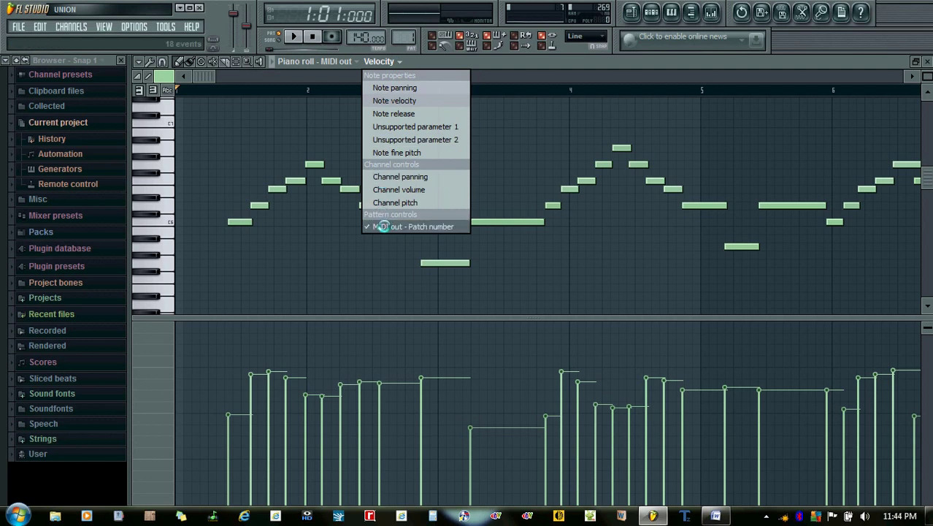
click(381, 226)
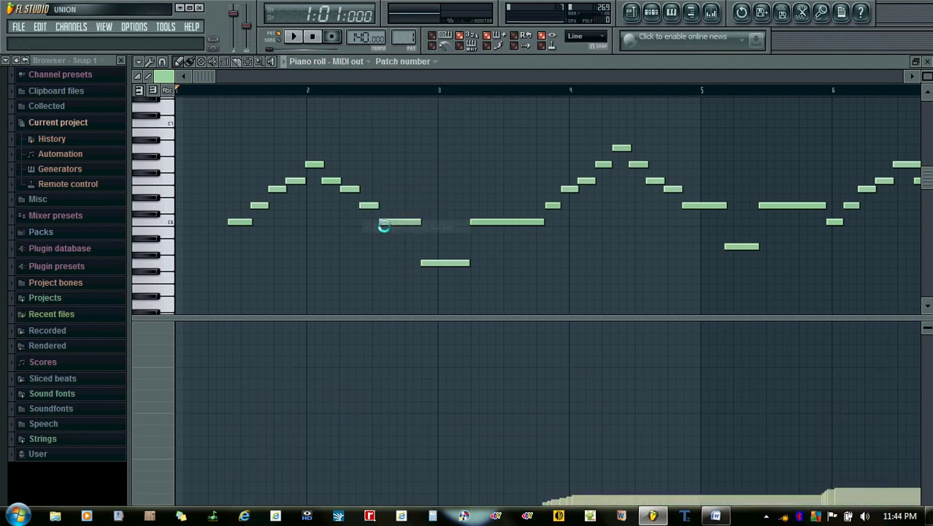
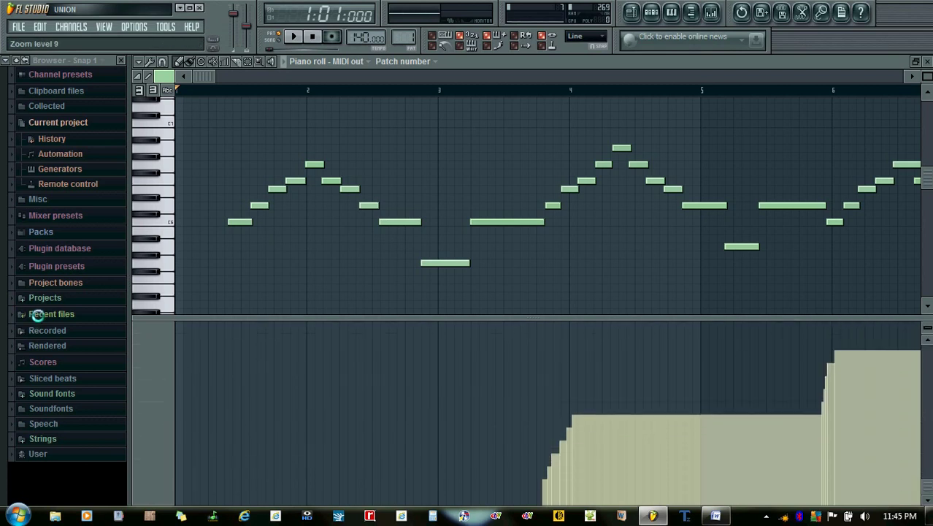
Step: Switch to Word and look through the Edirol Orchestral patch change list back to the table for channels 1 to 4
mouse_move(716, 516)
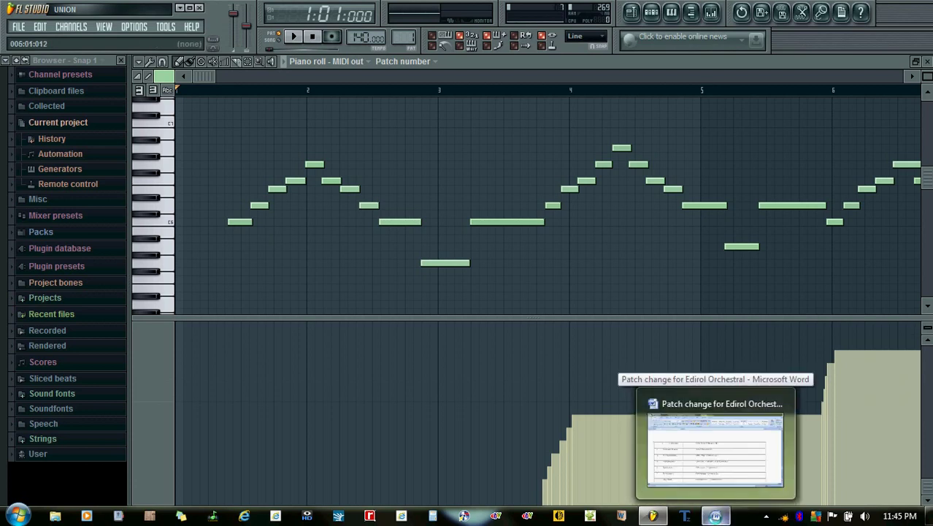
click(715, 515)
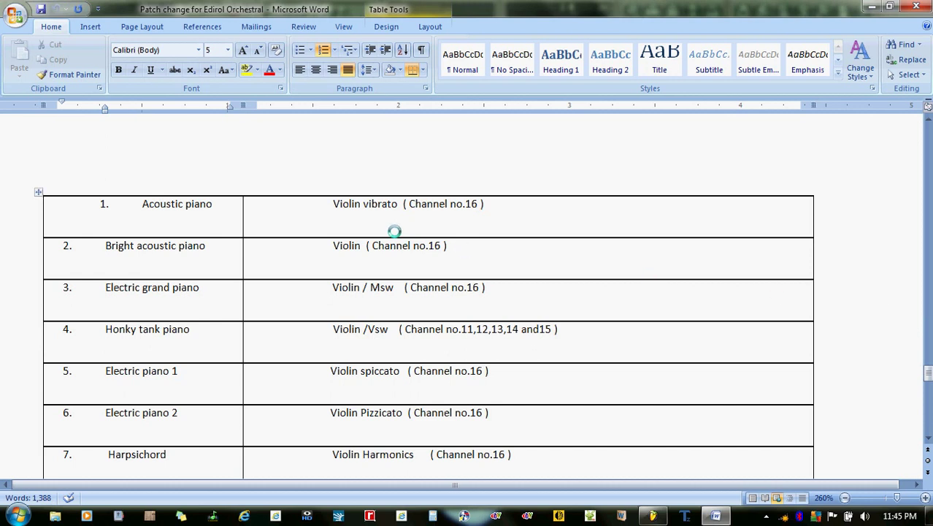
scroll(833, 246, up, 15)
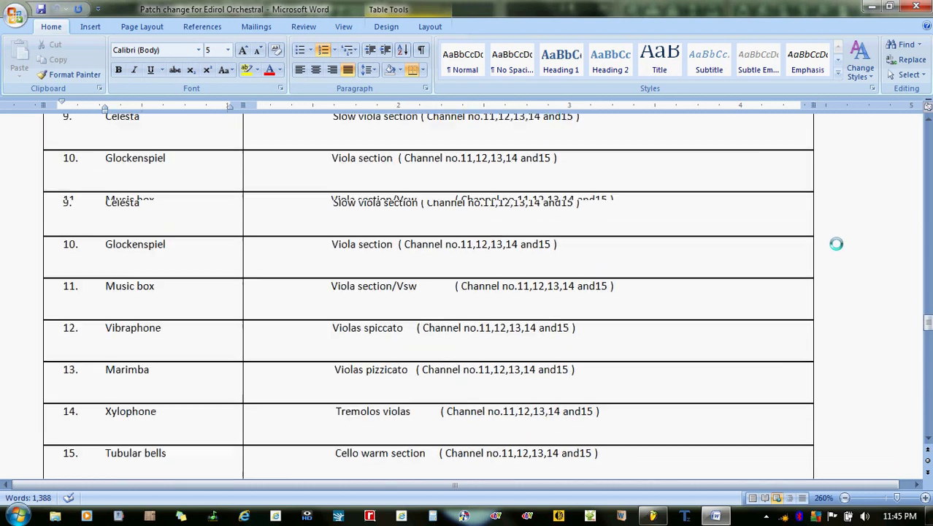
scroll(836, 244, up, 15)
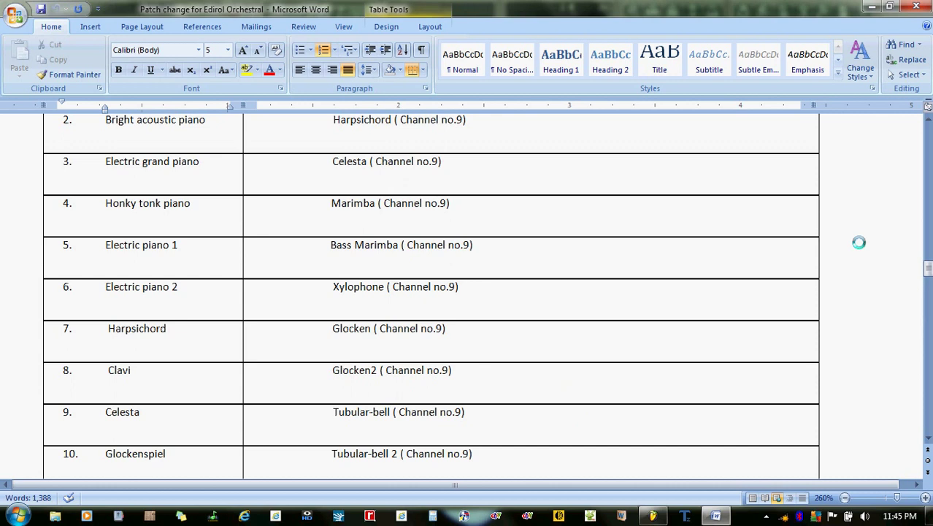
scroll(858, 243, up, 15)
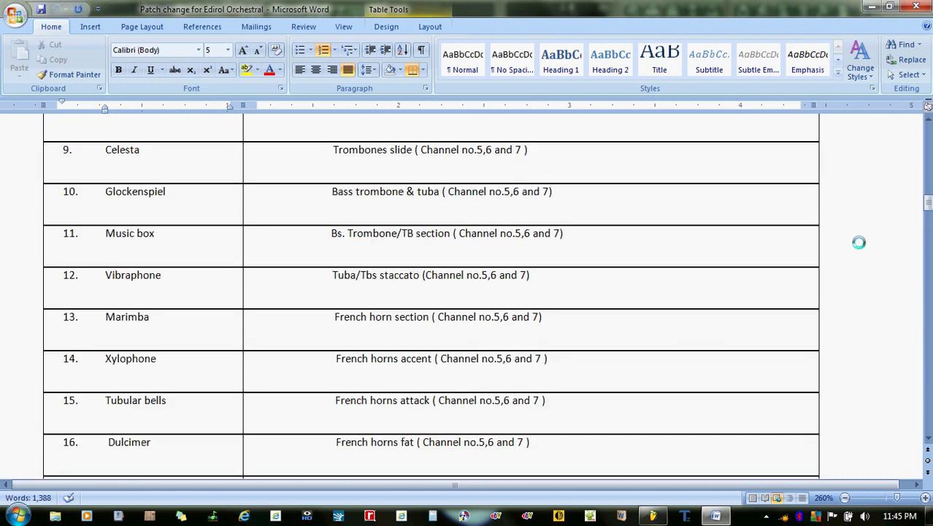
scroll(858, 242, up, 15)
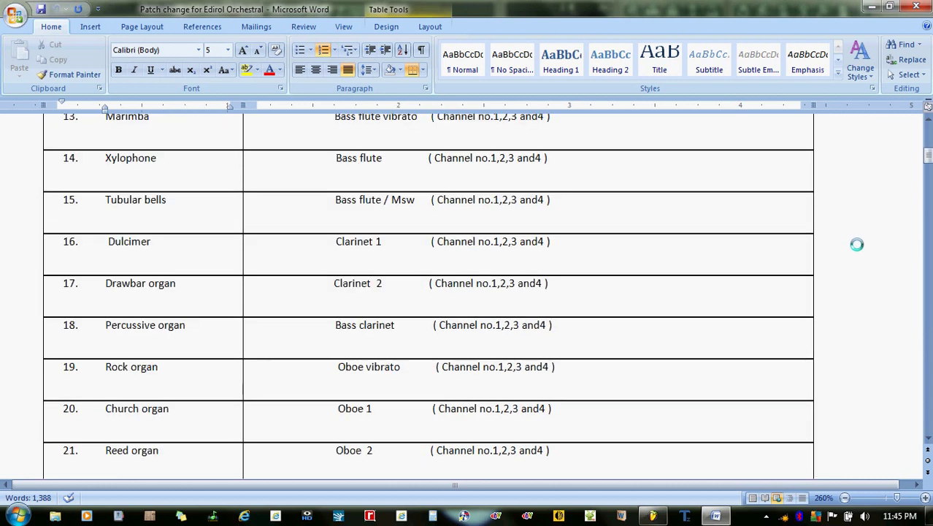
scroll(857, 244, up, 3)
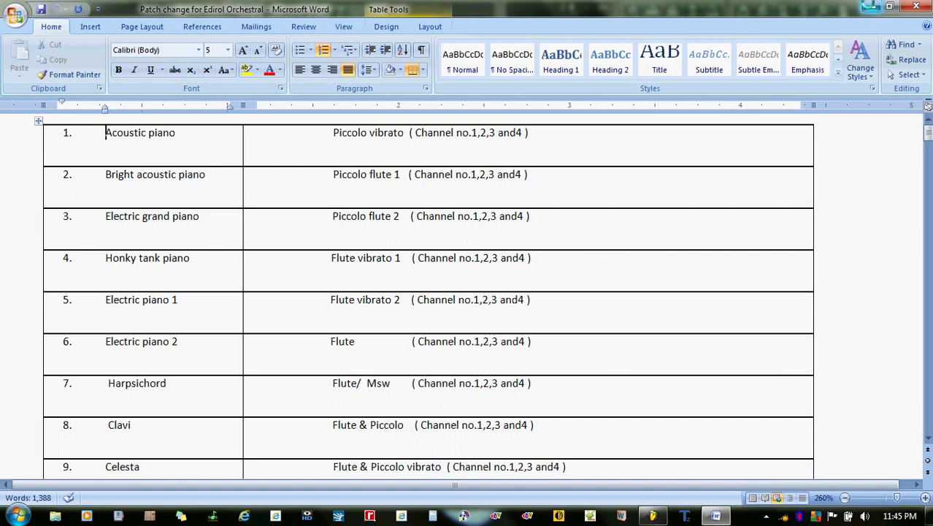
Step: Back in FL Studio, set the patch to Acoustic Grand Piano from bar 1 and level the recorded patch changes around bar 4 to it
click(871, 7)
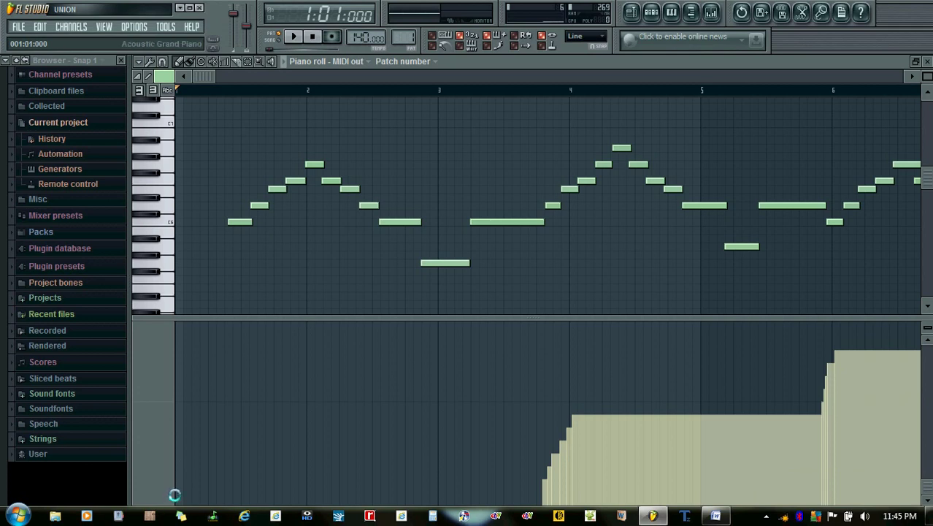
click(174, 495)
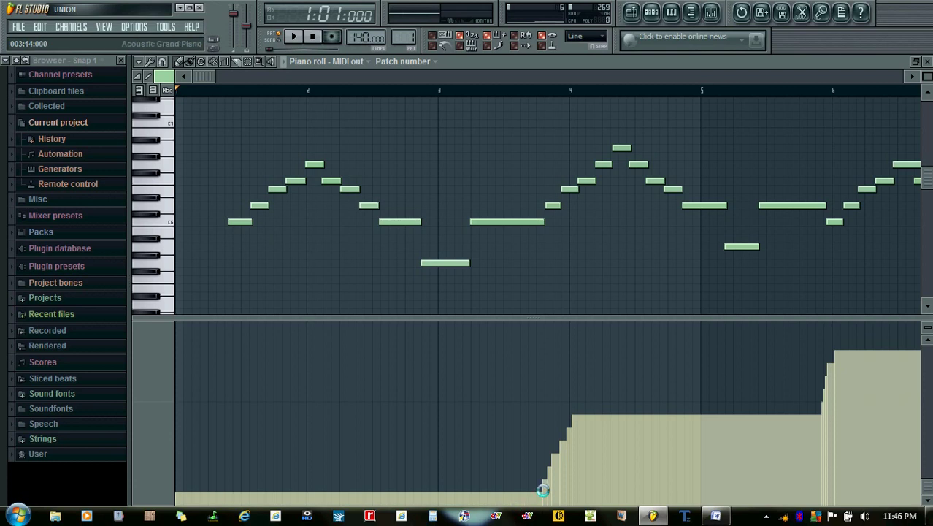
drag(543, 490, 727, 495)
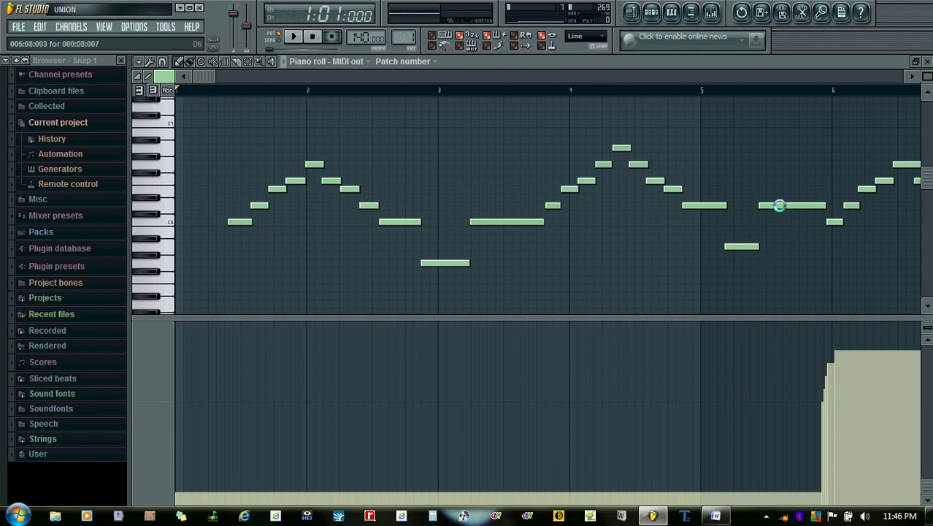
Step: After checking the Word patch list, set the patch to Electric Piano 2 from bar 5 step 9 and level the following changes up to bar 8
click(716, 515)
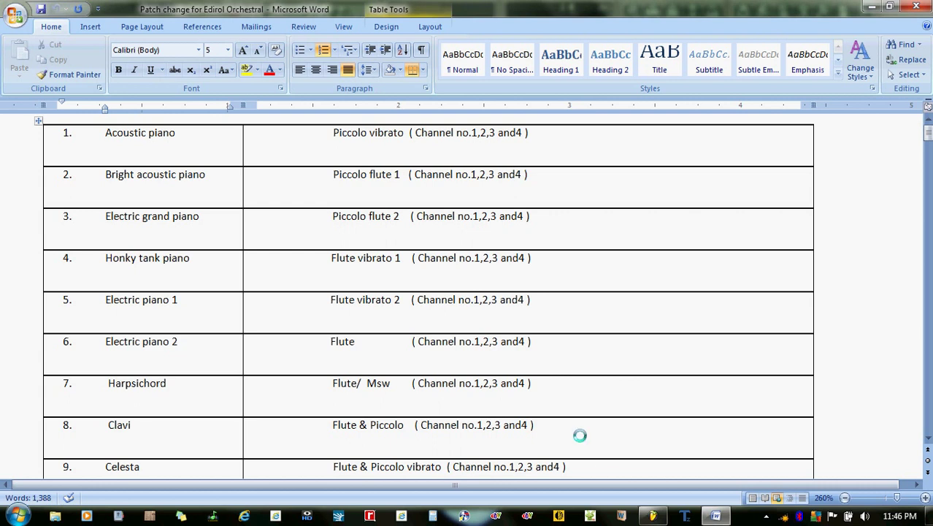
click(652, 516)
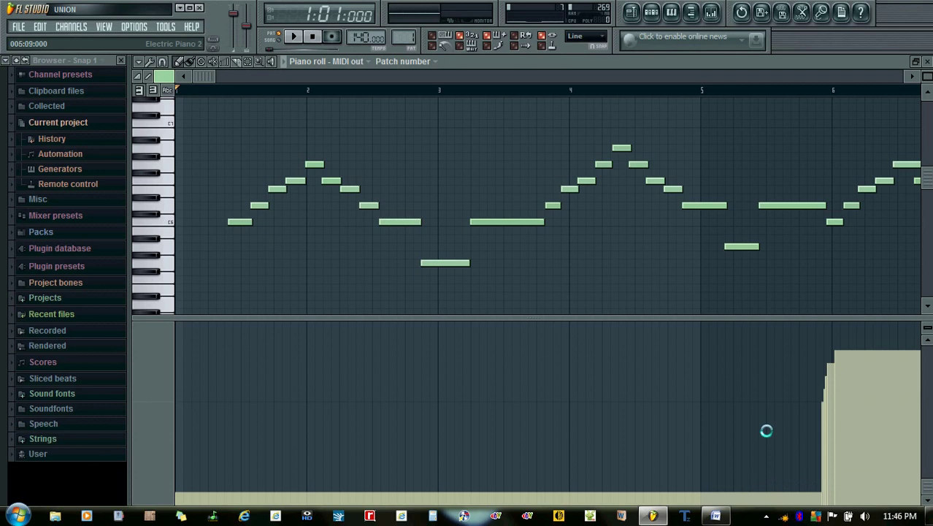
click(766, 431)
drag(205, 76, 462, 93)
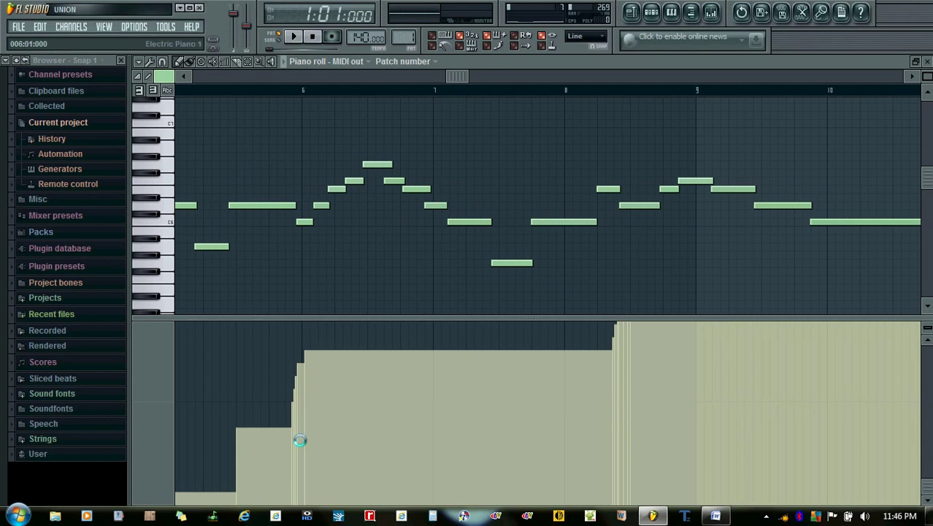
drag(287, 428, 533, 427)
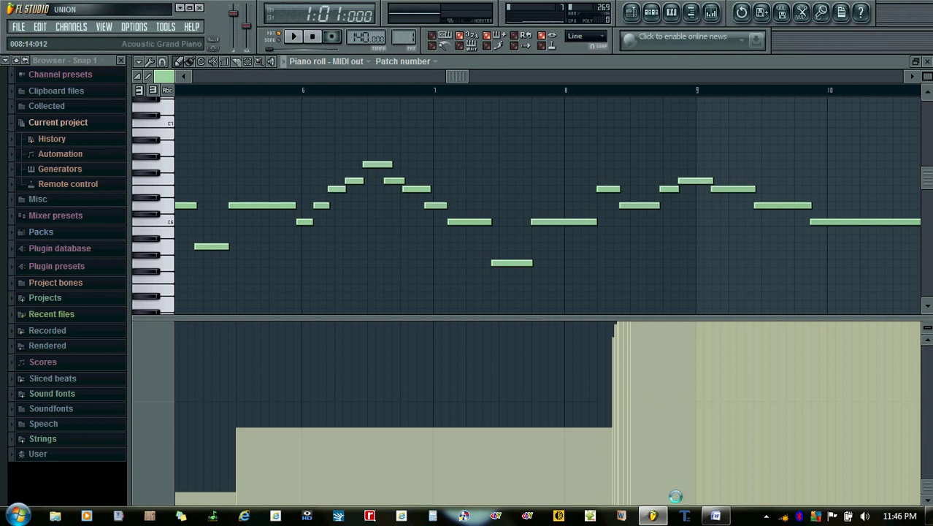
Step: Consult the Word list's patches 9 to 19 and set the patch to Dulcimer from about bar 8 step 6, levelling the recorded changes after it
click(715, 515)
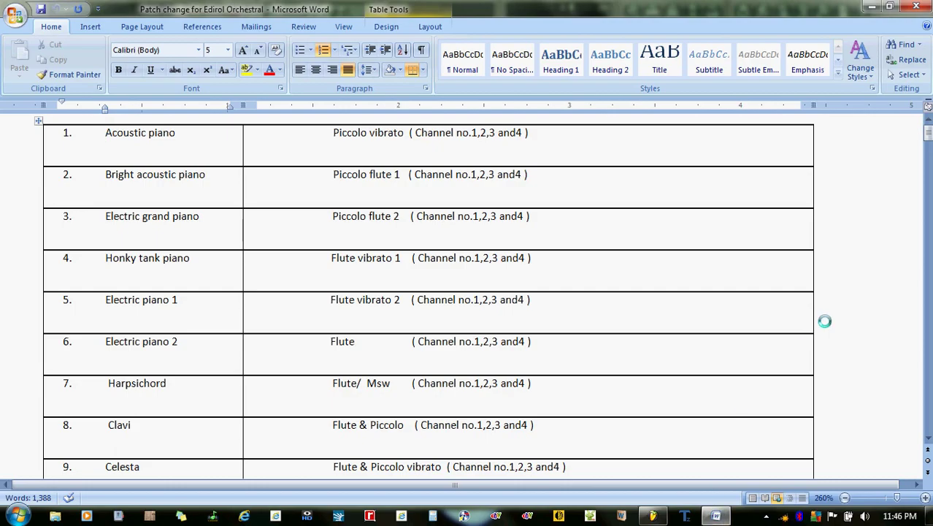
scroll(872, 320, down, 6)
scroll(866, 323, down, 2)
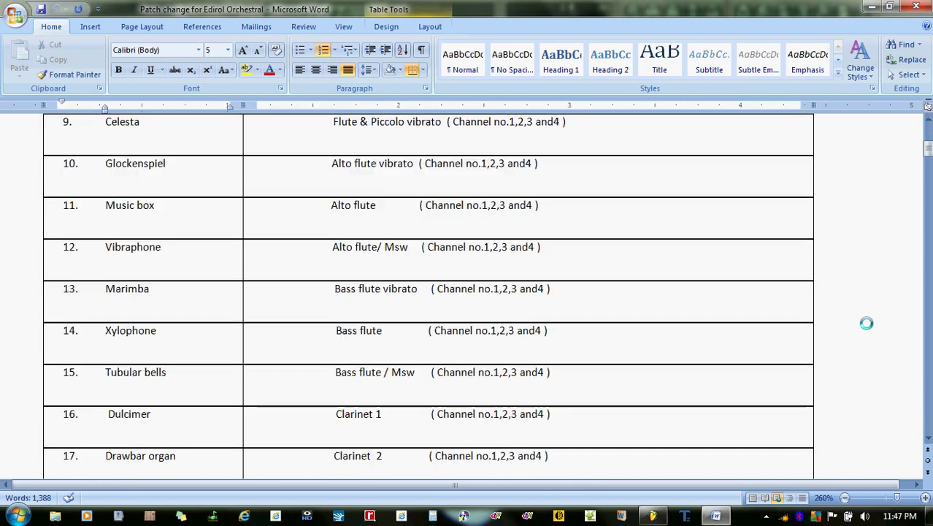
scroll(866, 323, down, 2)
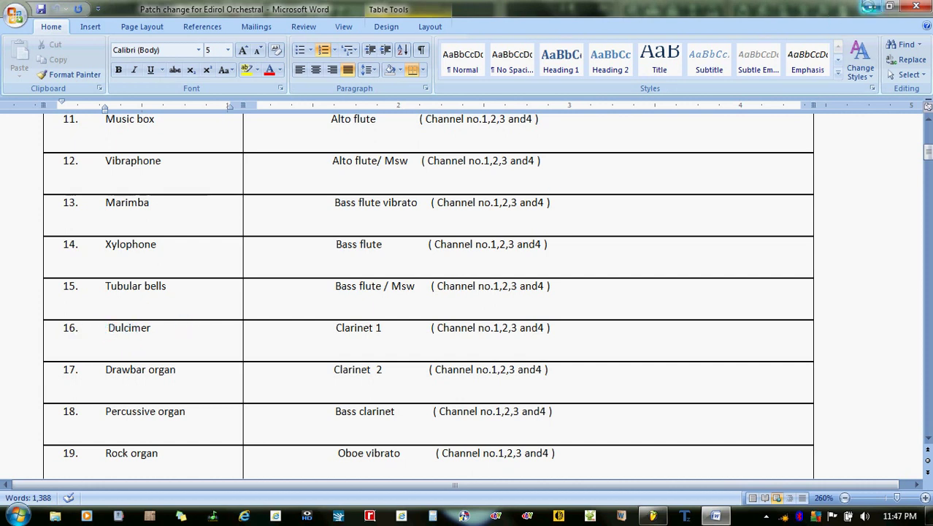
click(871, 6)
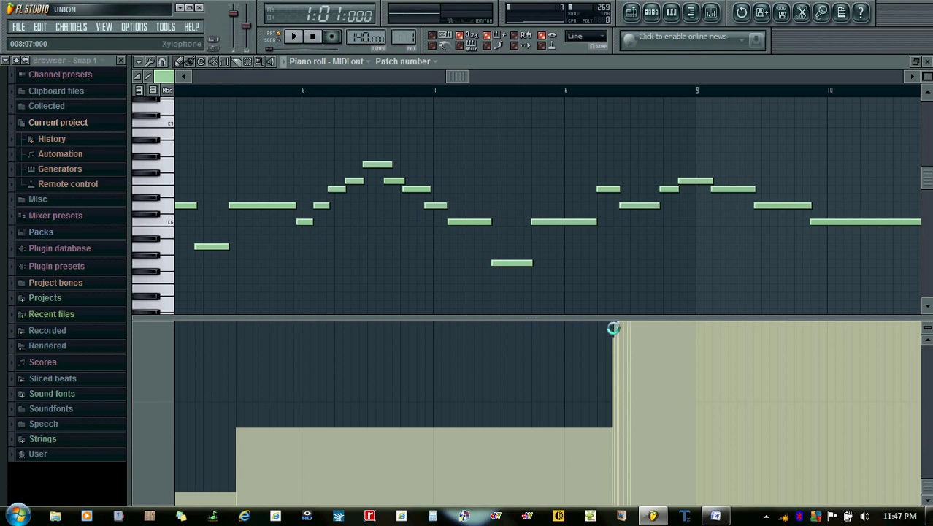
drag(610, 323, 927, 480)
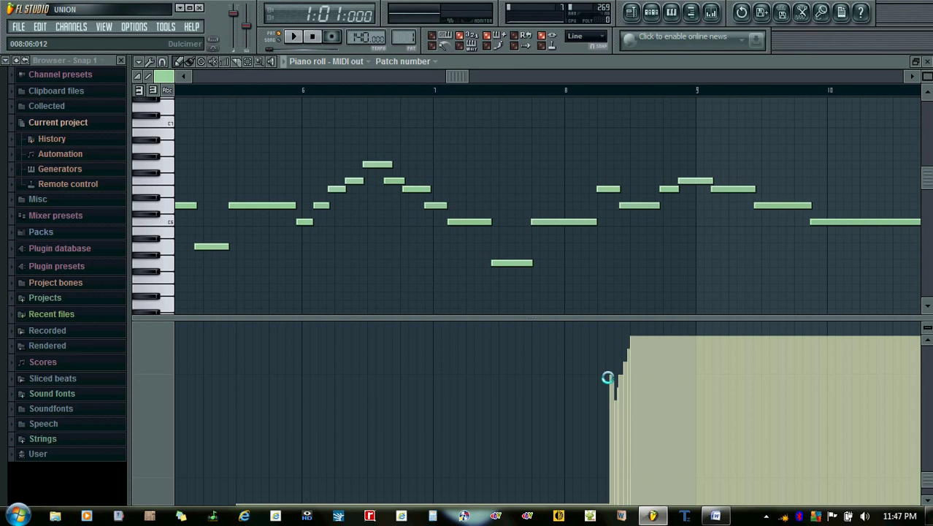
drag(608, 378, 685, 374)
Step: Check the start of the Word patch list and set the patch to Acoustic Grand Piano from bar 11, after the melody's last note
drag(460, 75, 627, 95)
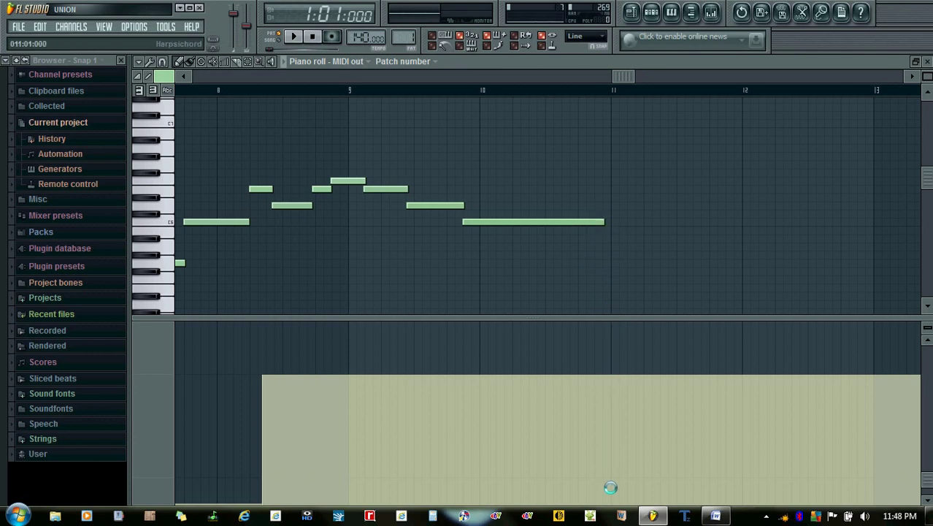
click(803, 330)
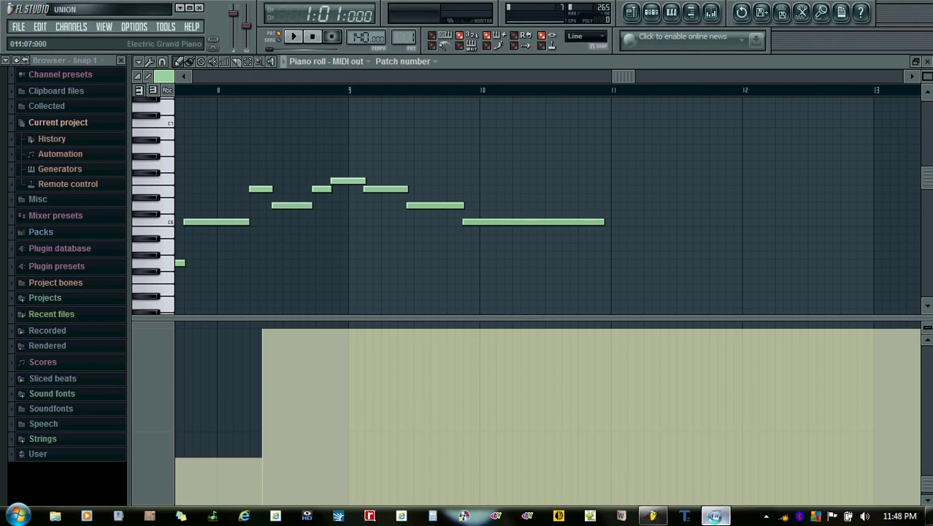
key(ctrl+Home)
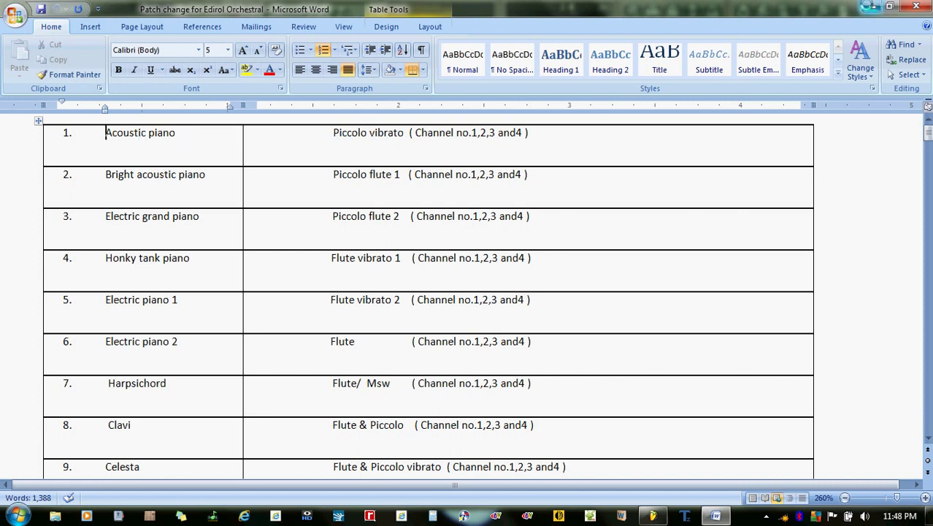
click(863, 6)
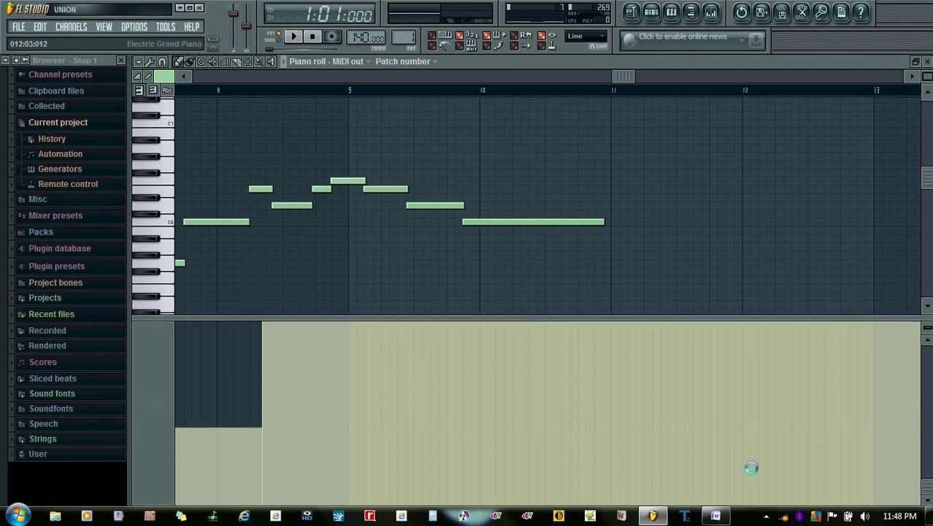
click(610, 487)
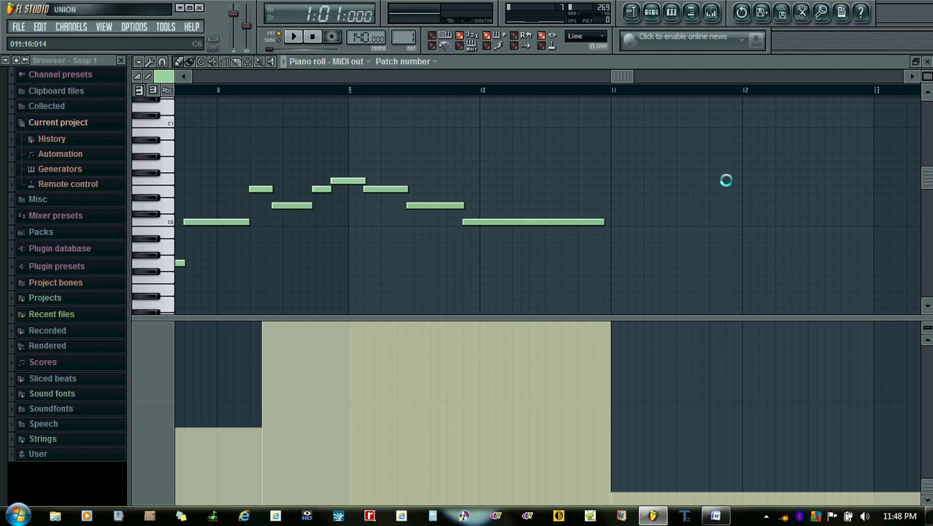
Step: Review the edited patch number events across the pattern, close the piano roll and play the pattern to hear them
drag(619, 76, 198, 73)
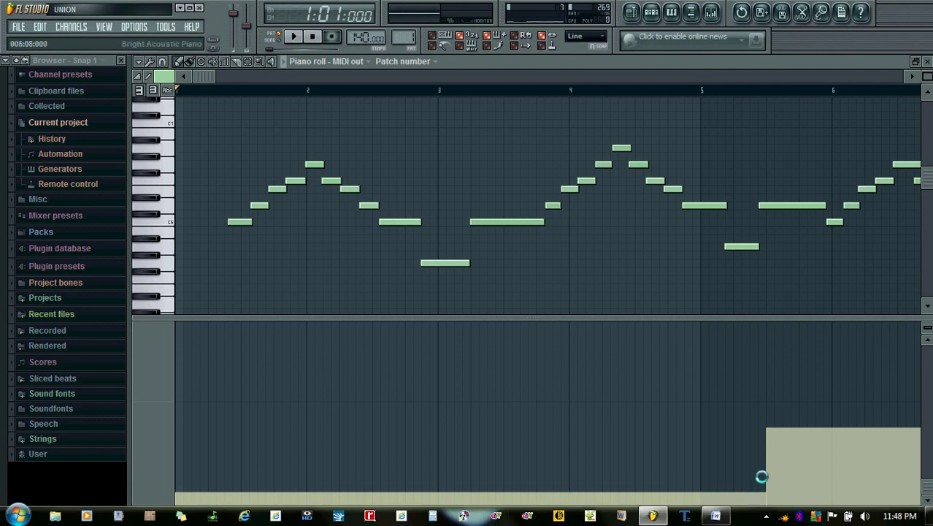
drag(197, 76, 540, 76)
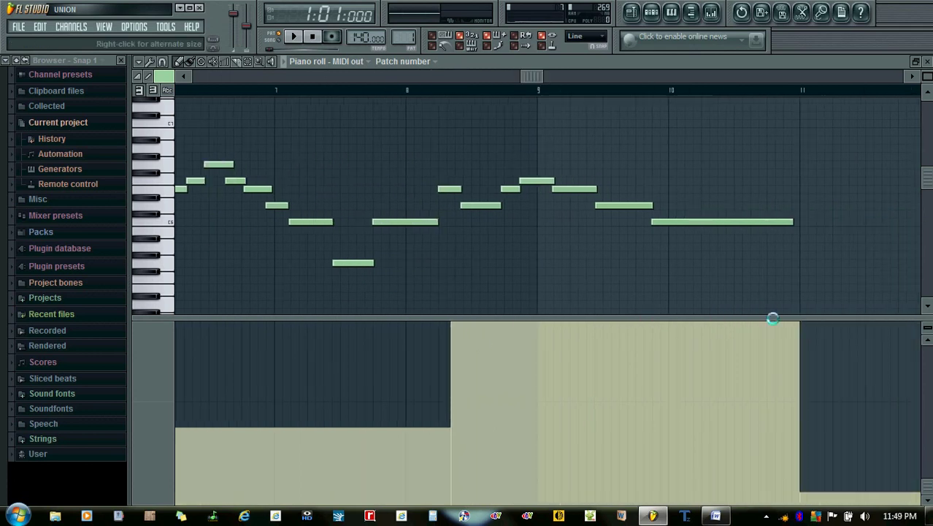
drag(533, 76, 616, 75)
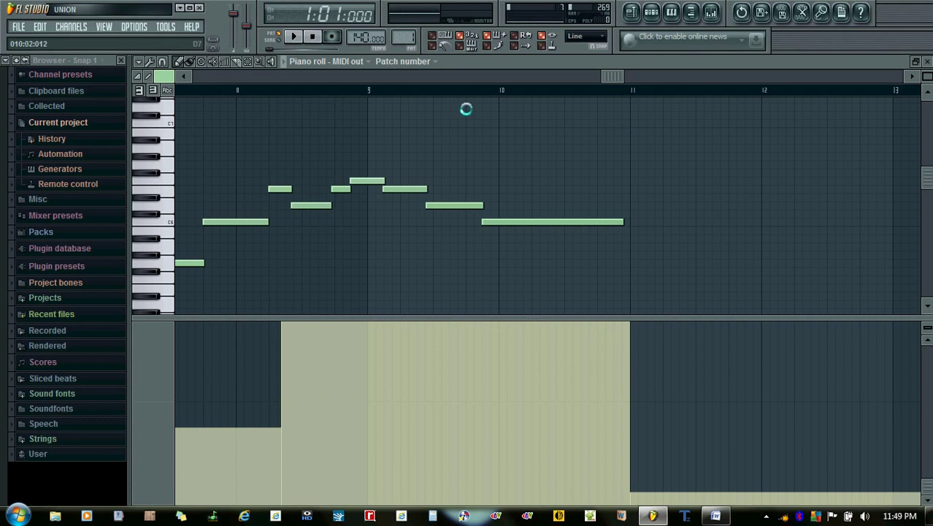
drag(611, 71, 188, 71)
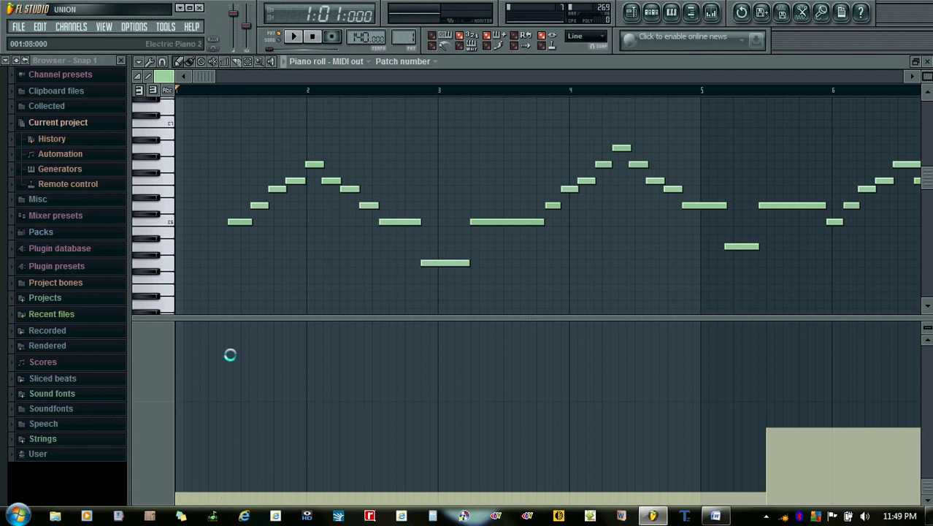
drag(208, 76, 627, 76)
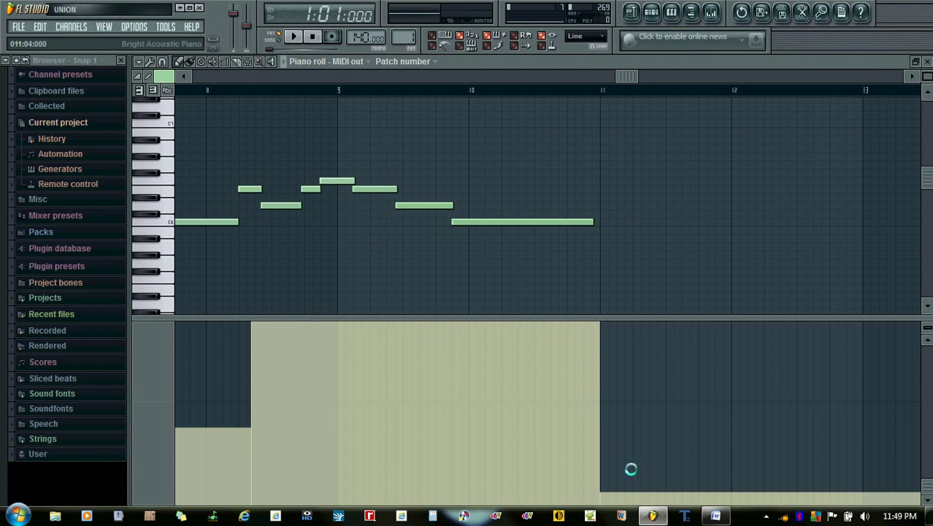
click(926, 61)
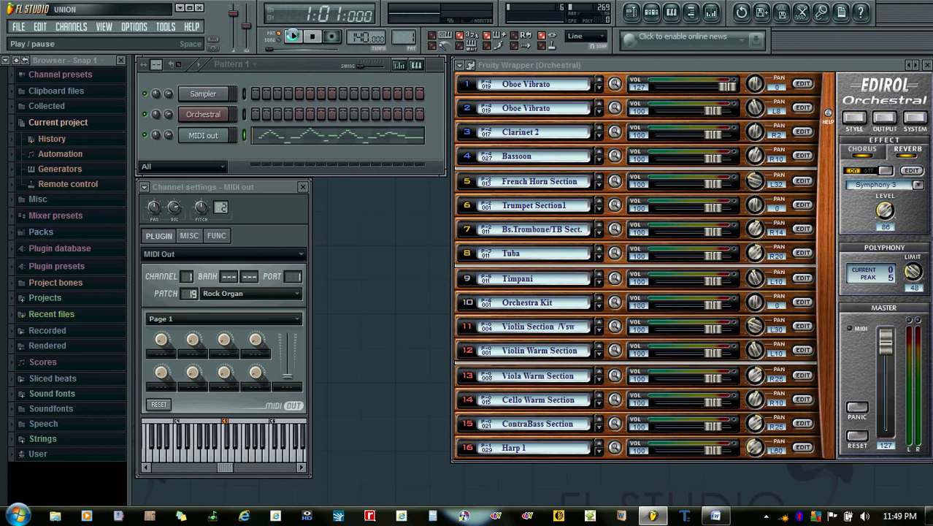
click(292, 36)
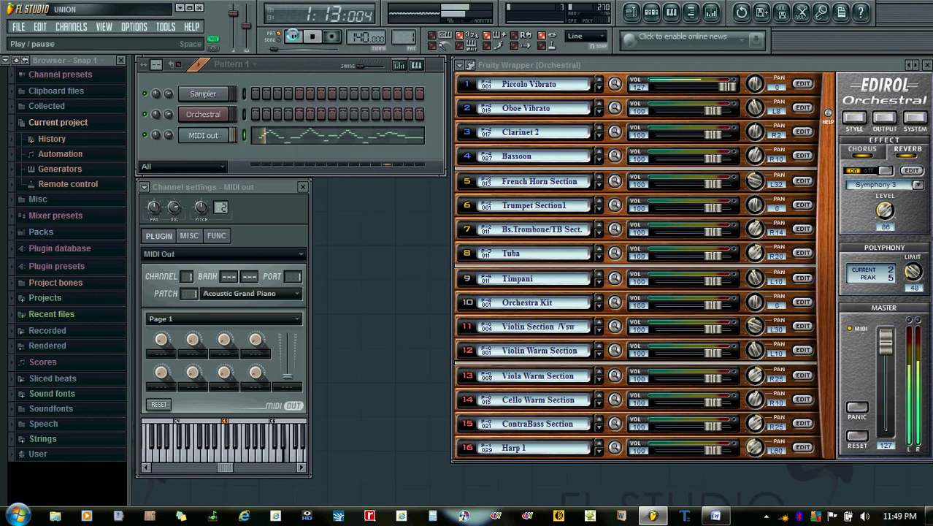
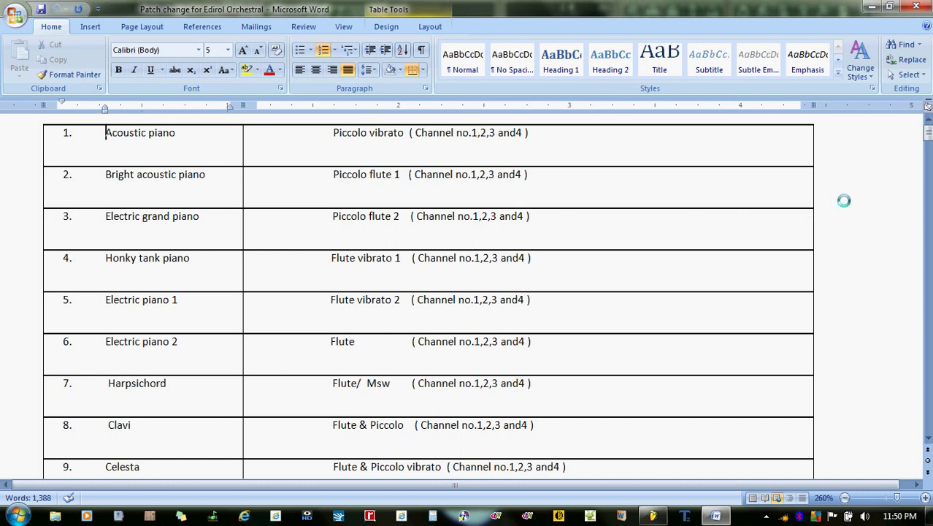
Step: Put the Word patch list away and set the MIDI Out channel's patch to Bright Acoustic Piano in FL Studio
click(869, 7)
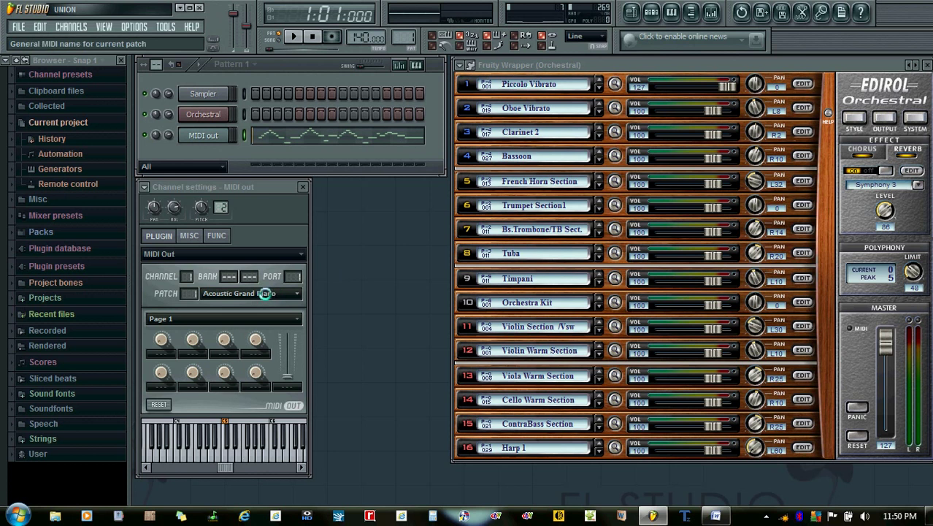
scroll(192, 293, up, 1)
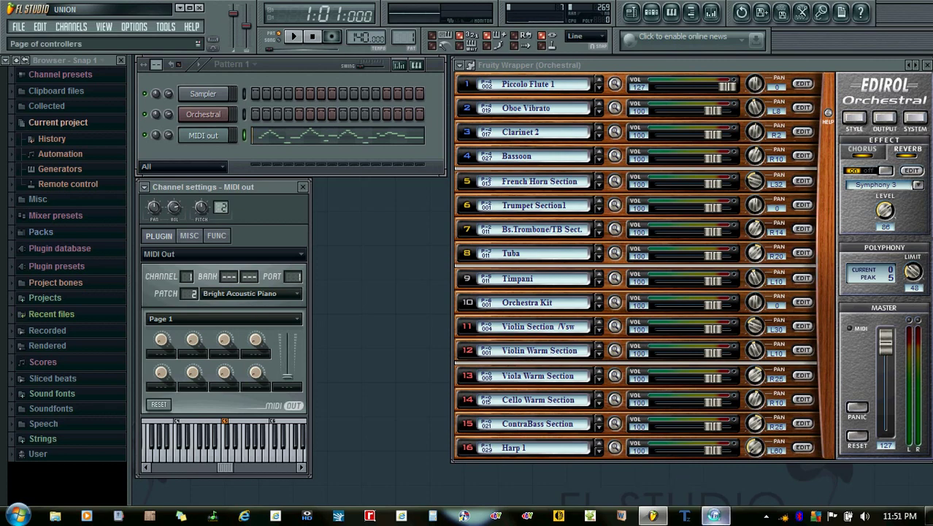
Step: Consult the start of the Word patch list once more, and minimize both Word and FL Studio to show the desktop
mouse_move(714, 514)
click(637, 455)
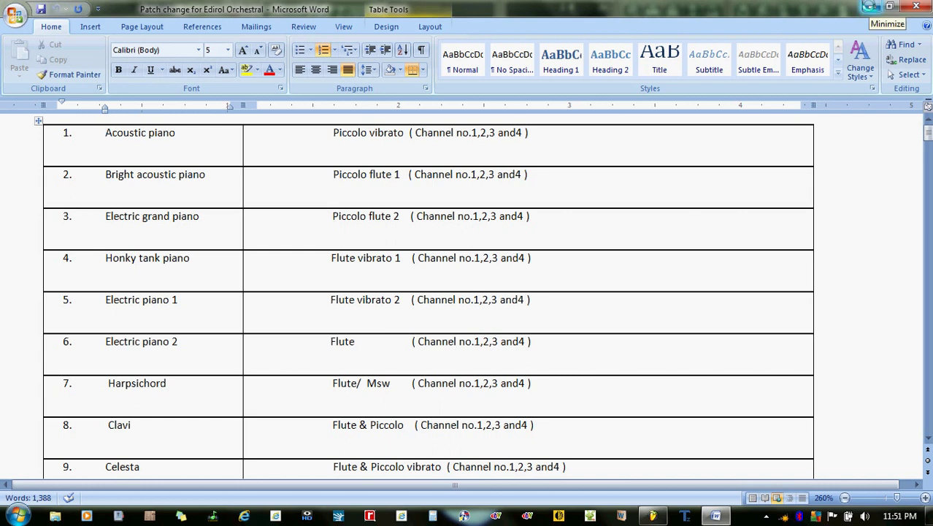
click(871, 7)
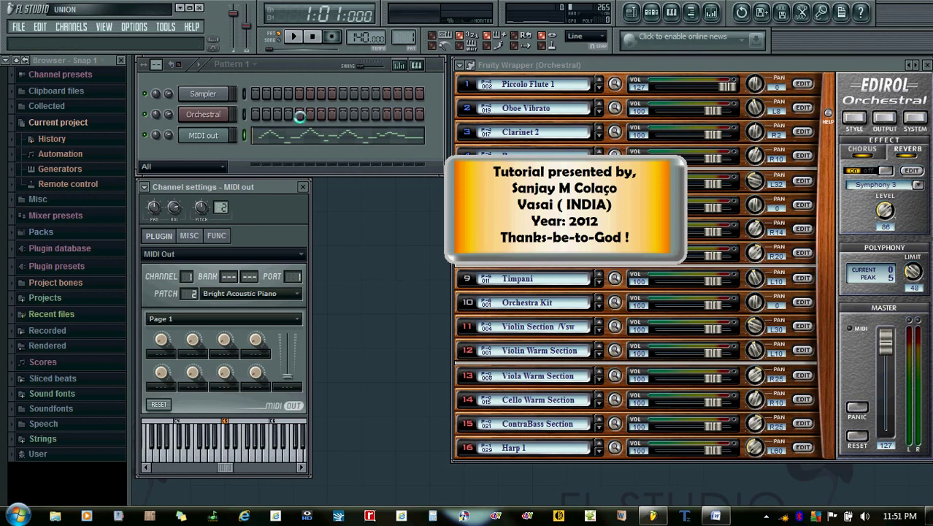
click(178, 8)
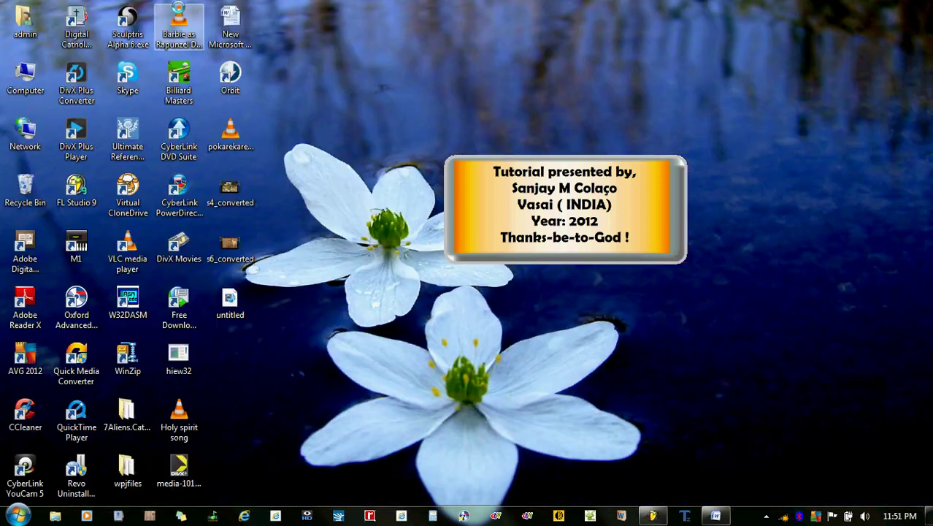